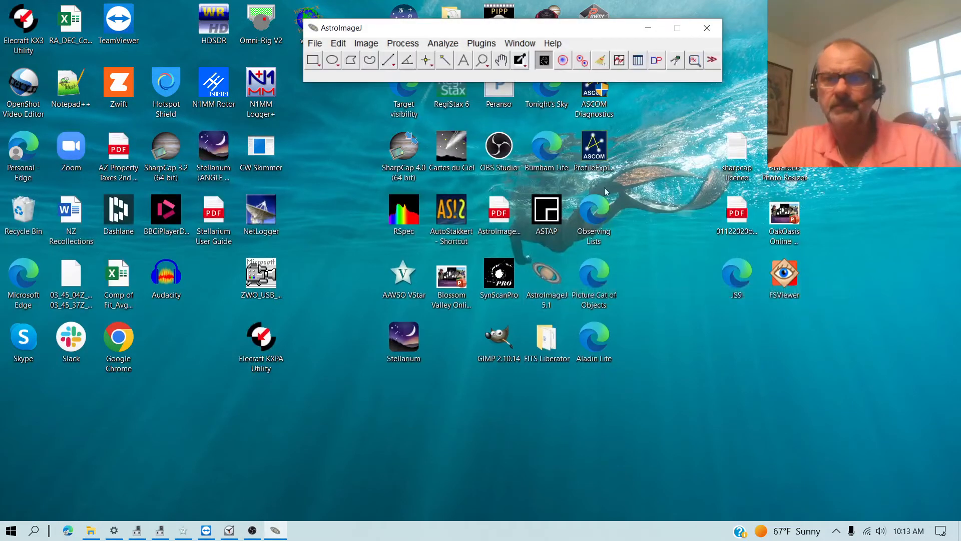
Open the FITS image HIP 114066after 03_06_40Z_00002_TG from the TG folder
click(554, 44)
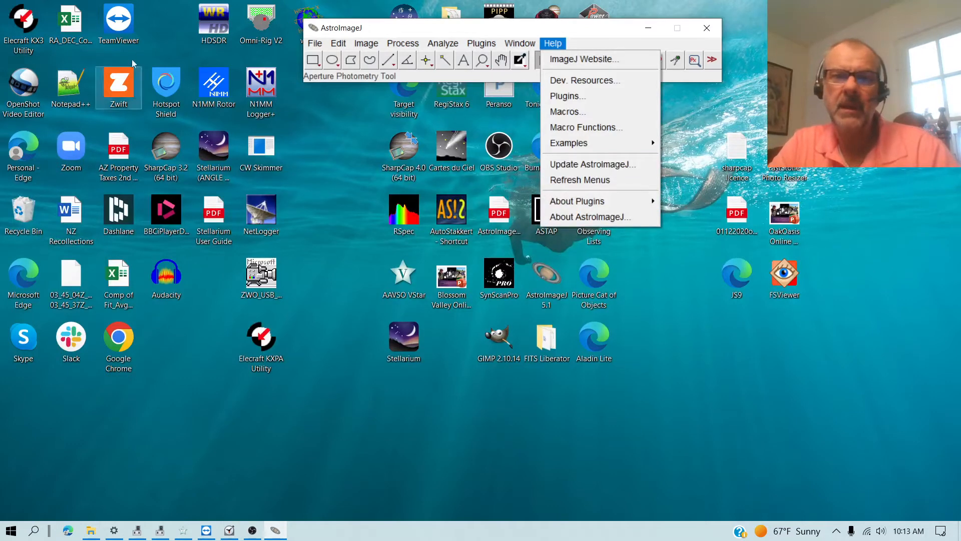
click(316, 44)
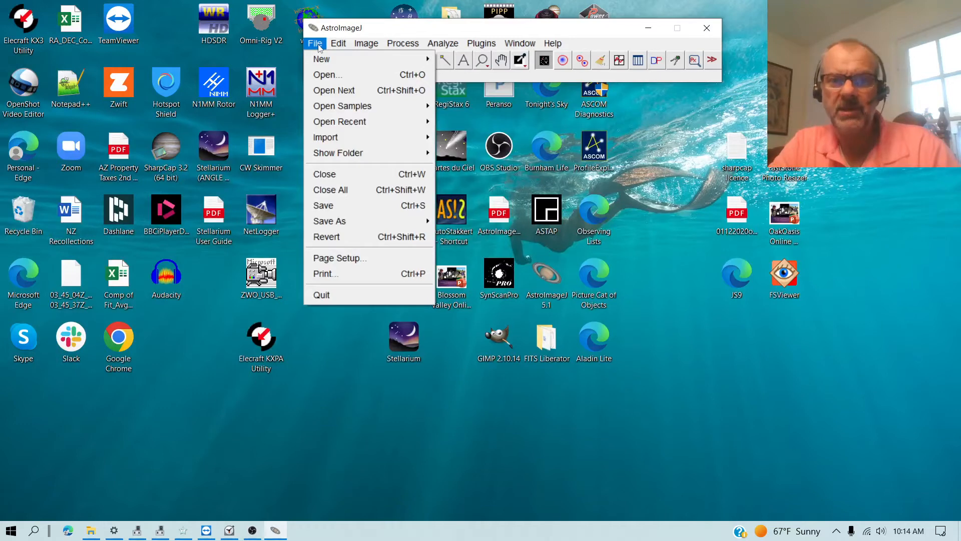
click(323, 76)
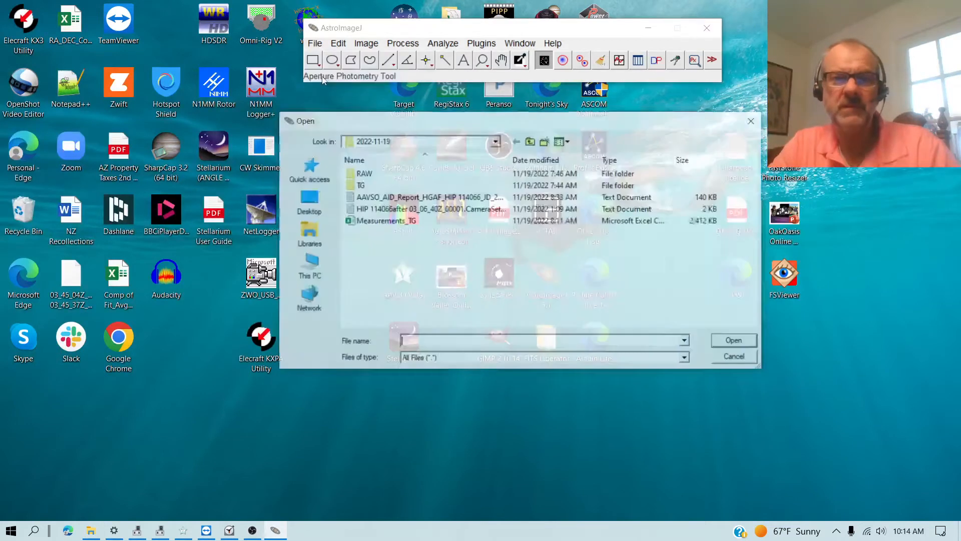
double_click(358, 186)
click(359, 186)
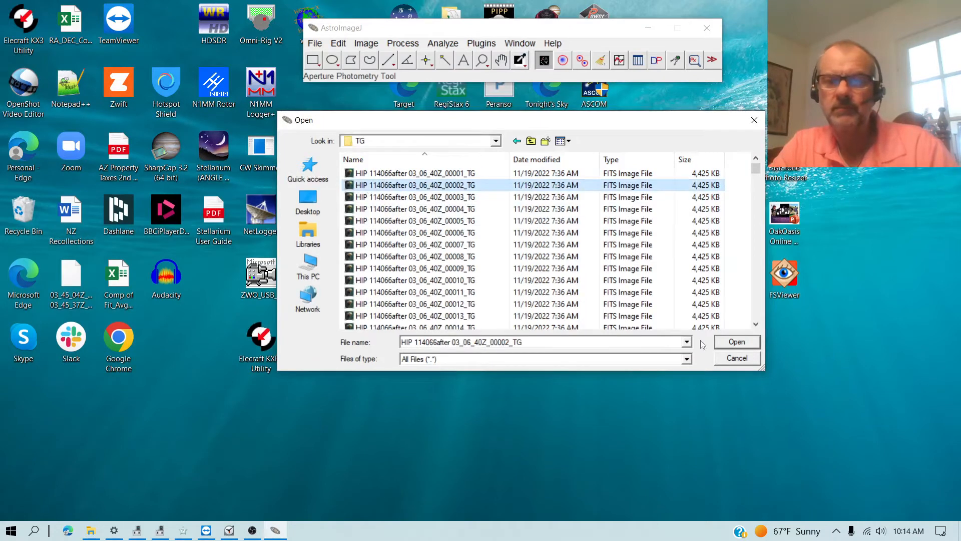
click(738, 342)
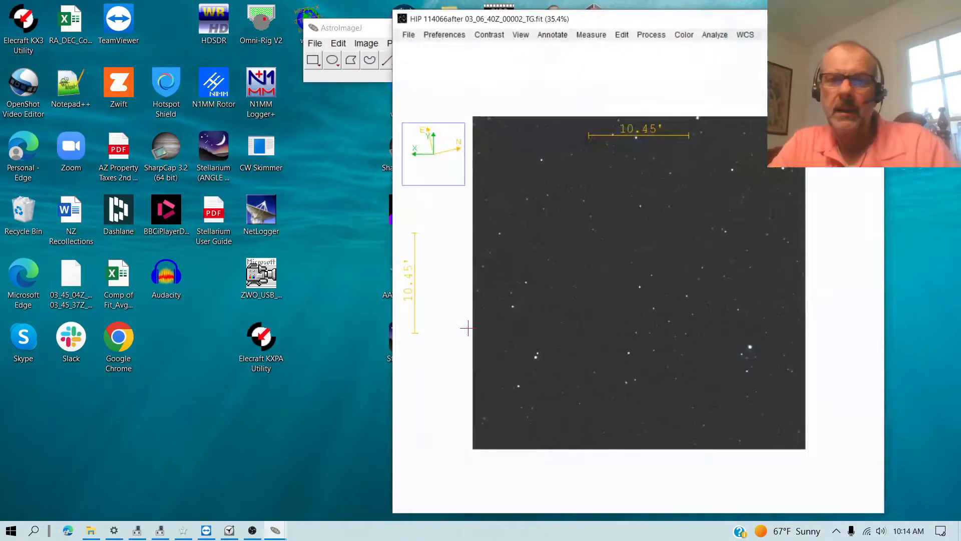
click(558, 279)
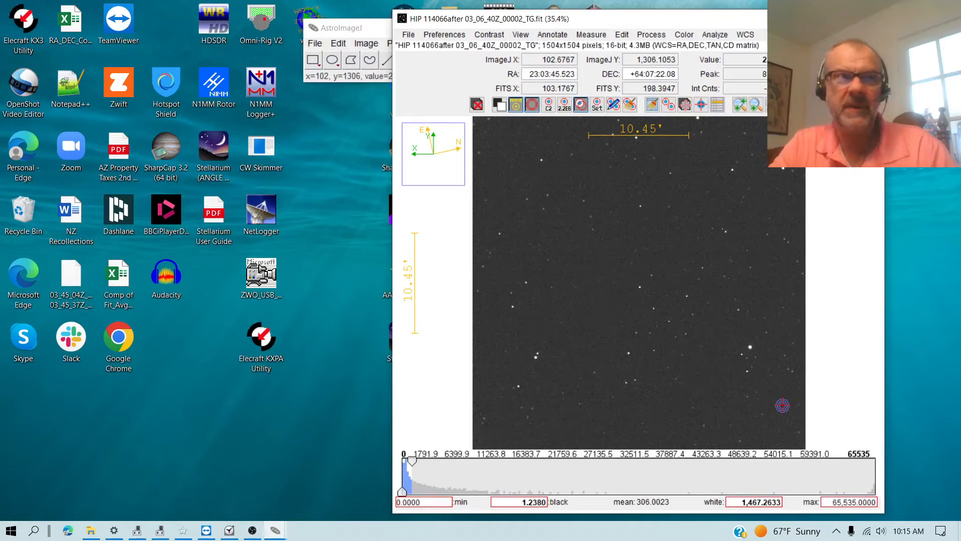
Import the photometry apertures from the RA/Dec list Apertures_TG in the HIP 114066 folder on the SDXC drive
click(408, 36)
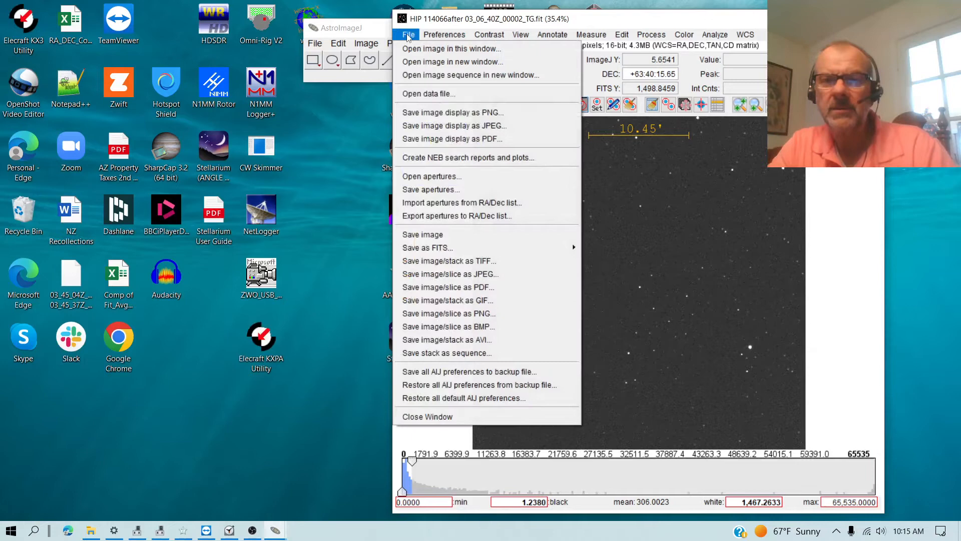
click(444, 208)
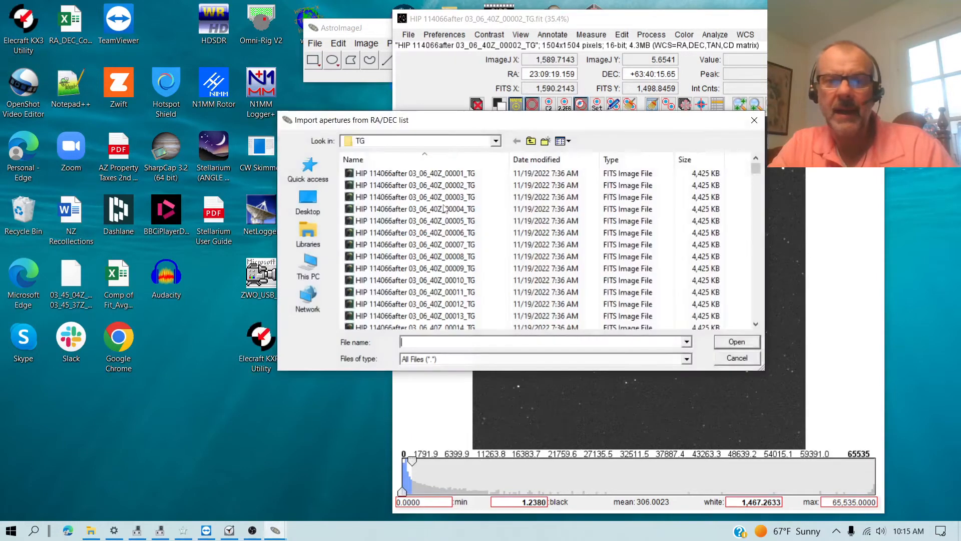
click(494, 142)
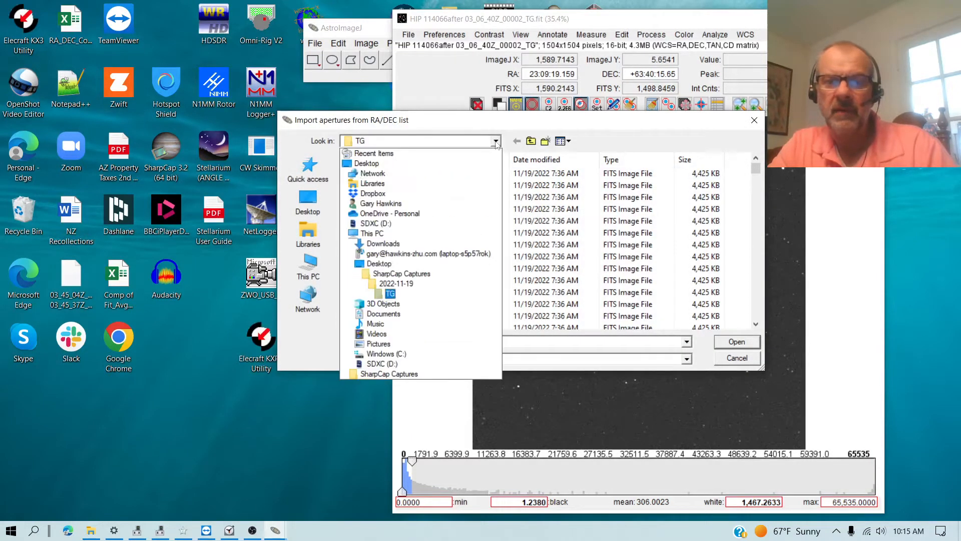
click(394, 373)
double_click(381, 327)
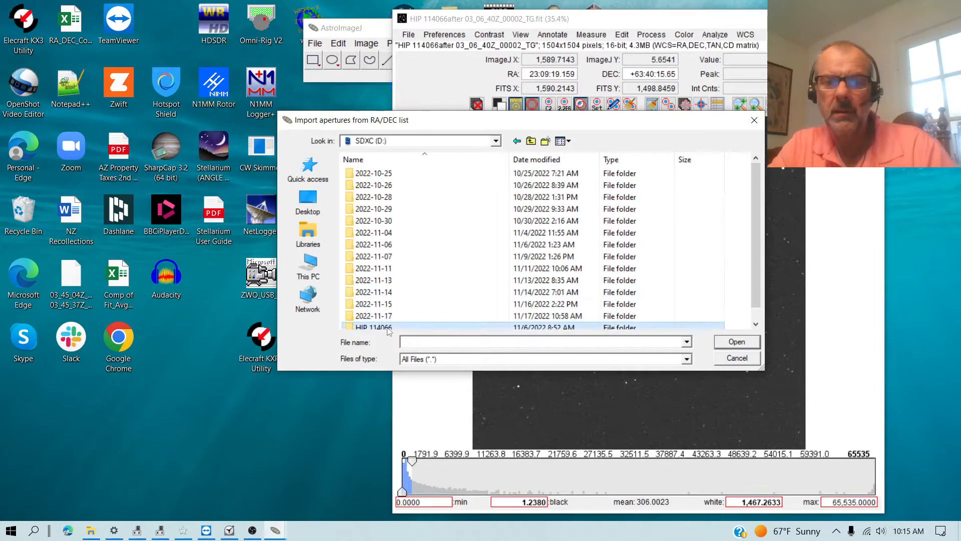
click(380, 197)
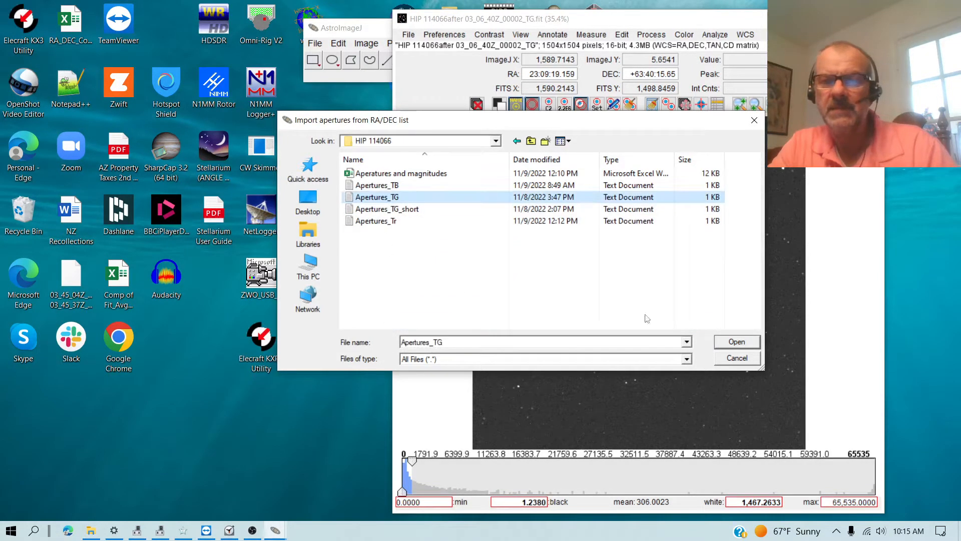
click(720, 342)
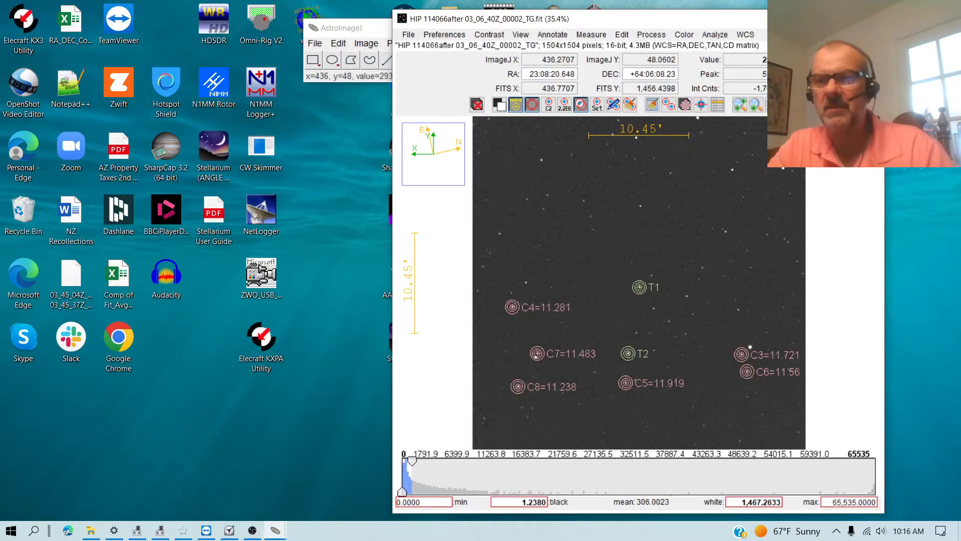
Close the star image and open the CCD Data Processor, dismissing its coordinate converter window
click(870, 19)
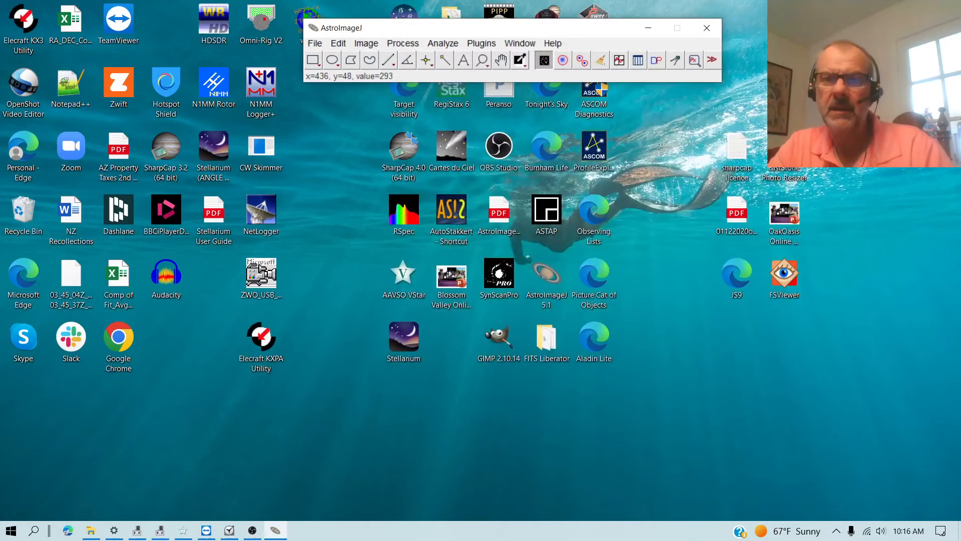
click(657, 61)
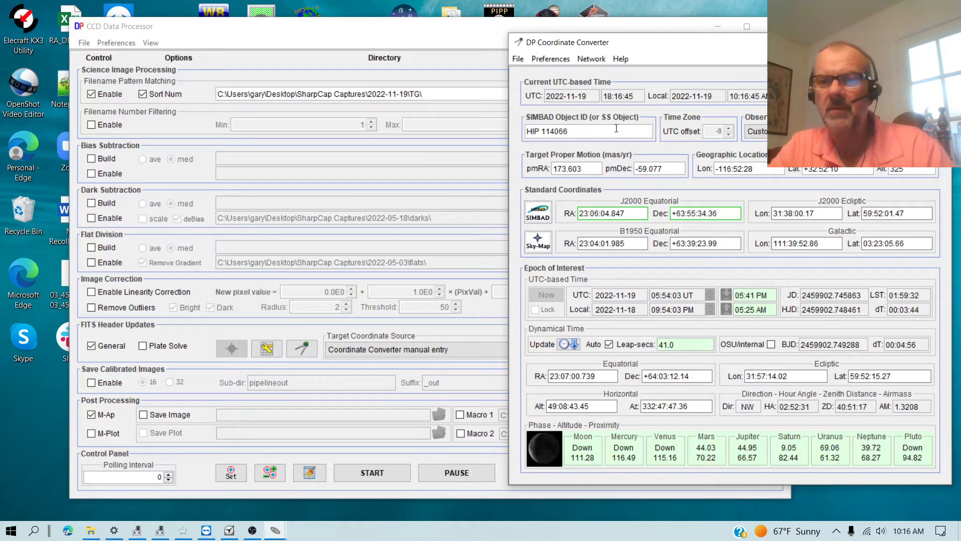
click(938, 42)
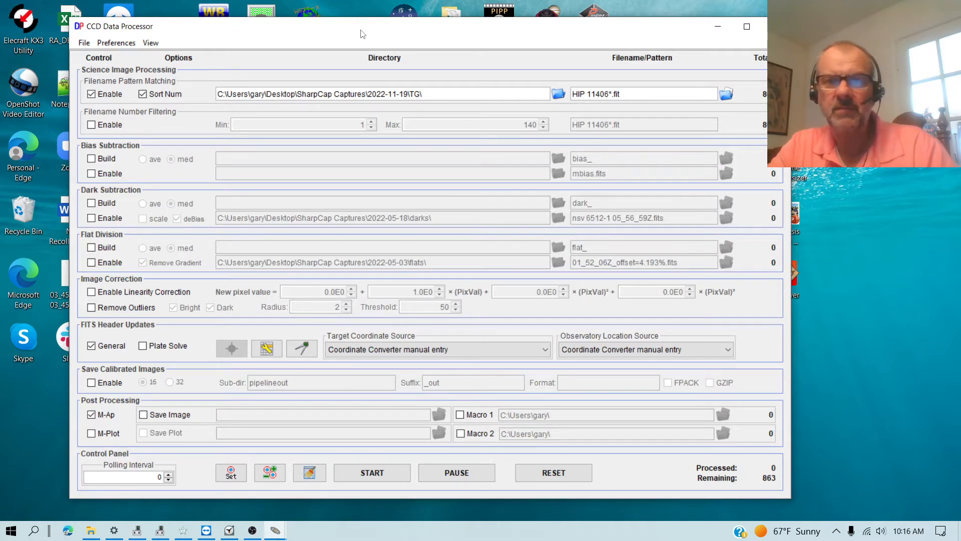
Choose the TG folder inside 2022-11-19 as the primary directory of the science images
click(557, 95)
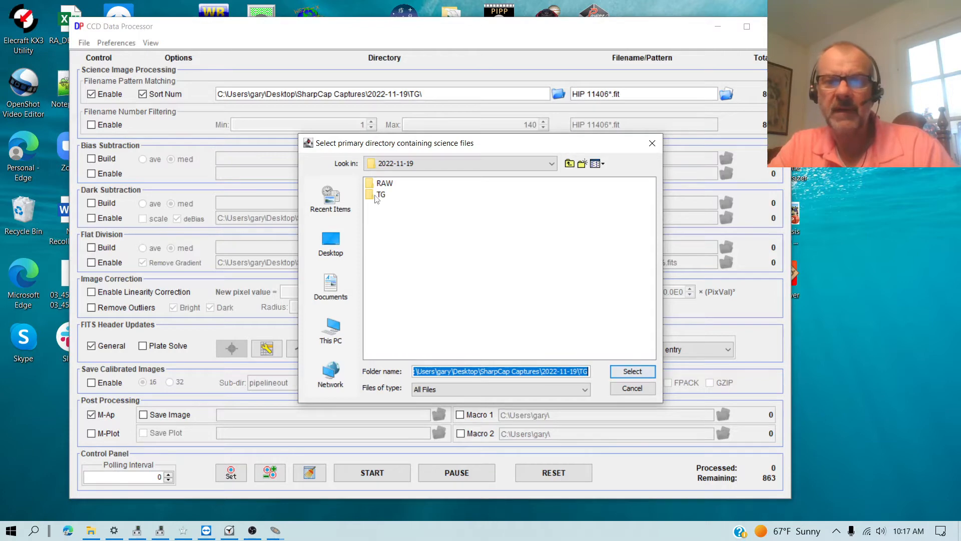
double_click(379, 195)
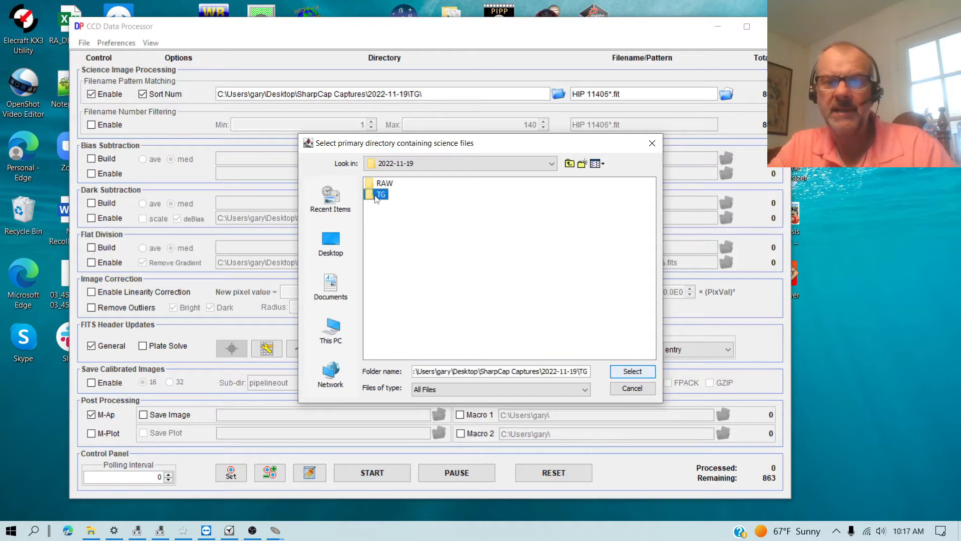
click(627, 370)
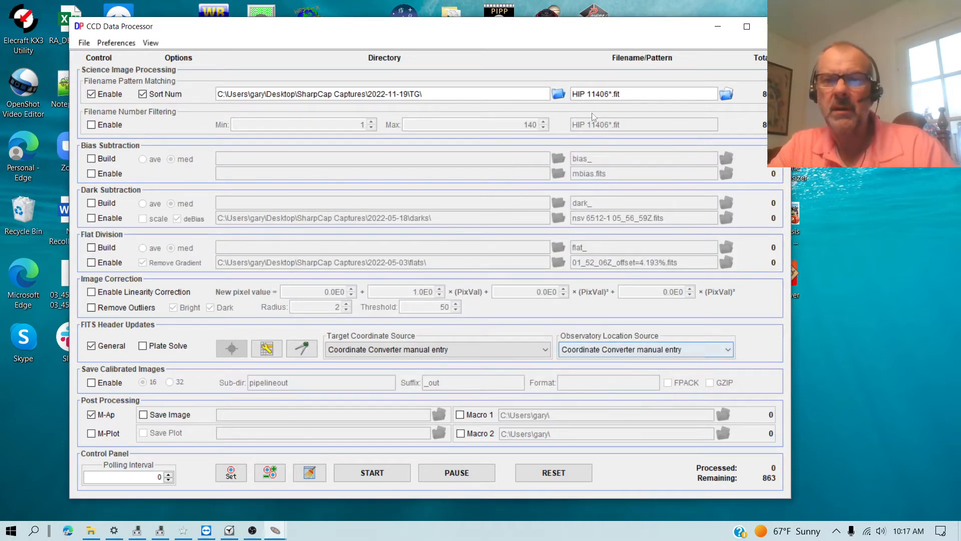
Base the science filename pattern on HIP 114066after 03_06_40Z_00001_TG and shorten it to HIP 1140*.fit
click(726, 94)
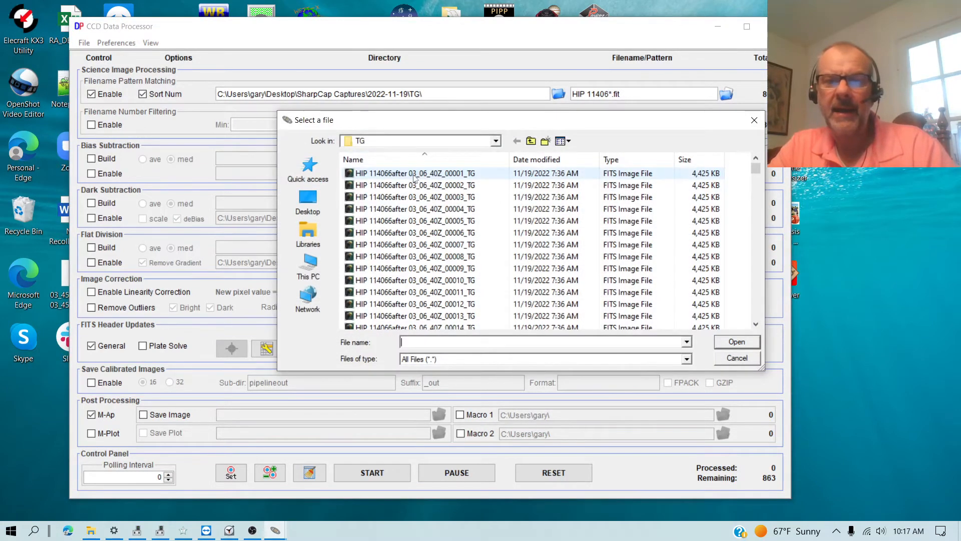
click(414, 174)
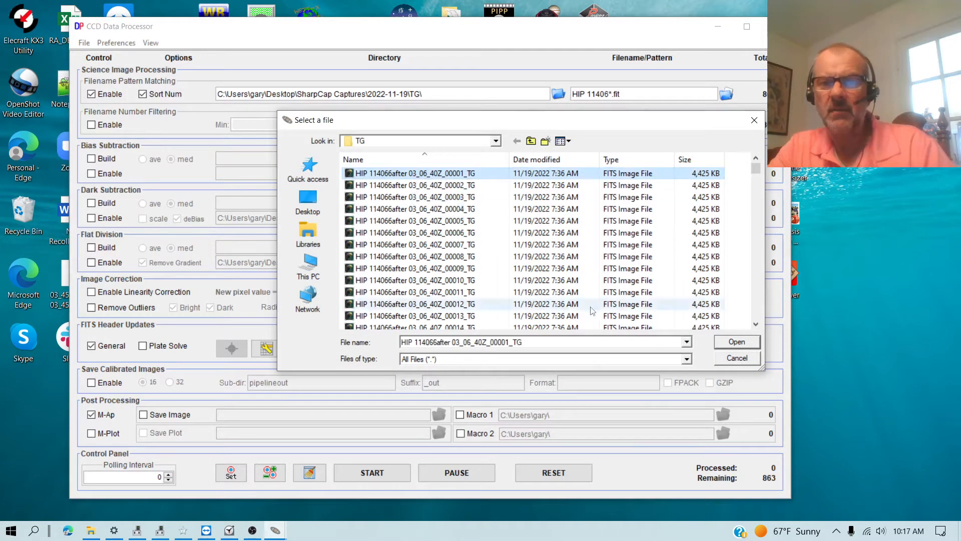
click(724, 344)
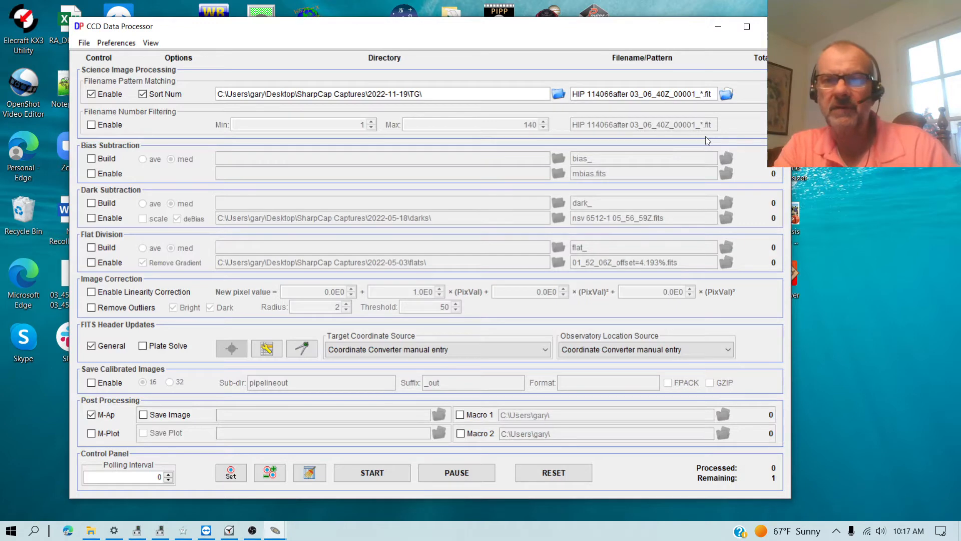
key(BackSpace)
key(BackSpace)
key(BackSpace)
key(BackSpace)
key(BackSpace)
key(BackSpace)
key(BackSpace)
key(BackSpace)
key(BackSpace)
key(BackSpace)
key(BackSpace)
key(BackSpace)
key(BackSpace)
key(BackSpace)
key(BackSpace)
key(BackSpace)
key(BackSpace)
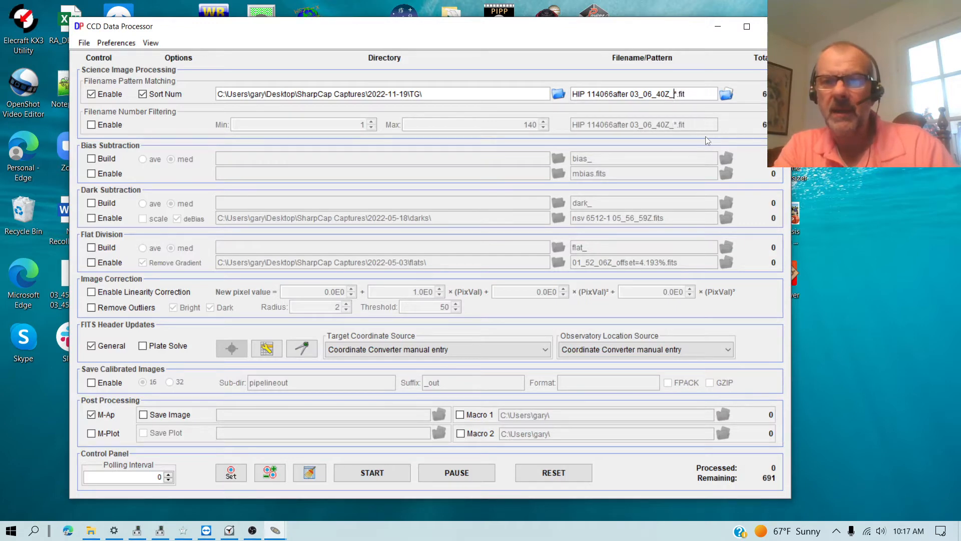
key(BackSpace)
key(BackSpace)
key(BackSpace)
key(BackSpace)
key(BackSpace)
key(BackSpace)
key(BackSpace)
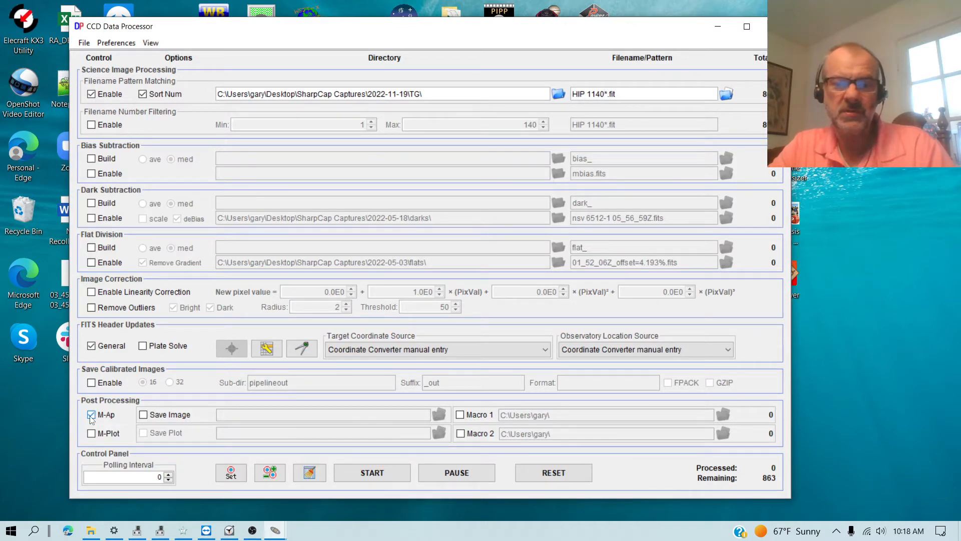
Start processing the science images, place the previous 8 apertures with the current multi-aperture settings, and look across the measurements table's columns
click(377, 475)
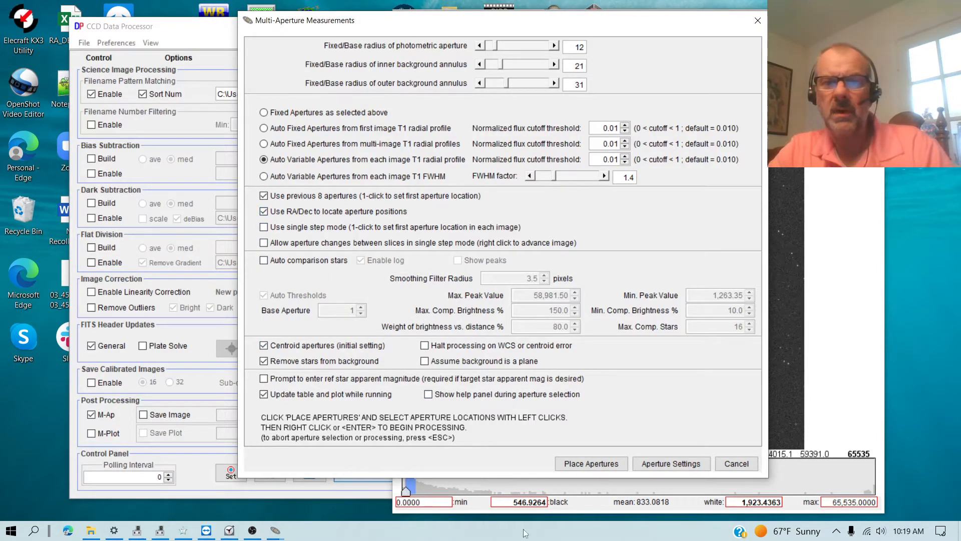
click(592, 463)
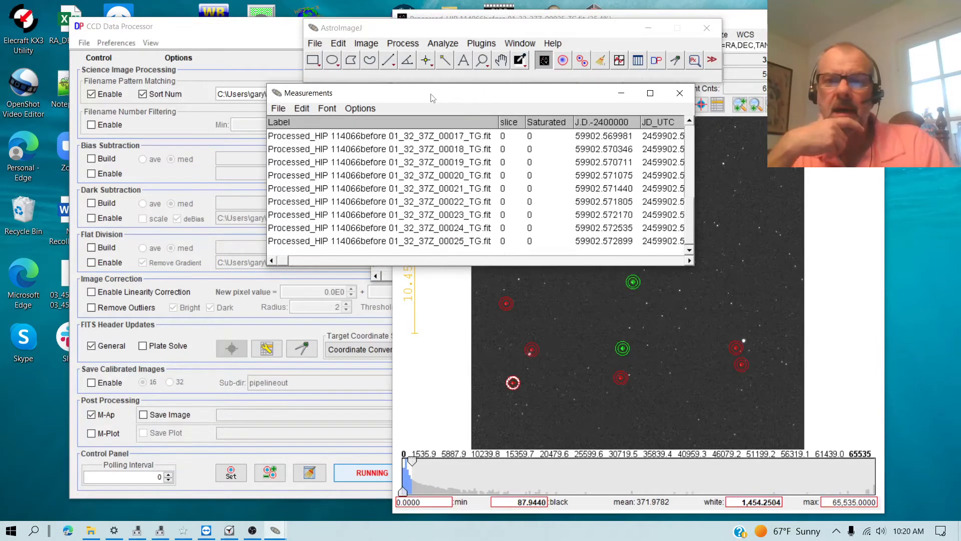
drag(282, 261, 636, 264)
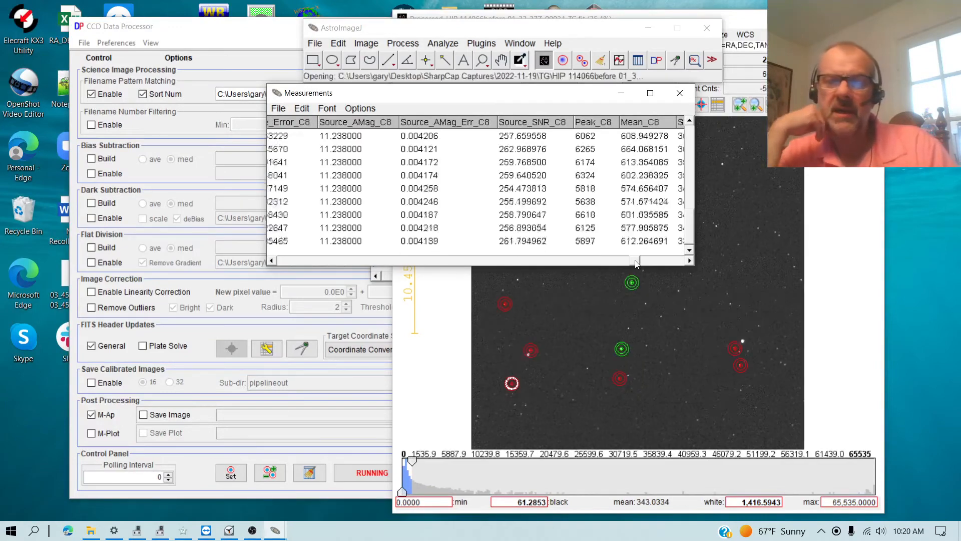
drag(636, 264, 591, 268)
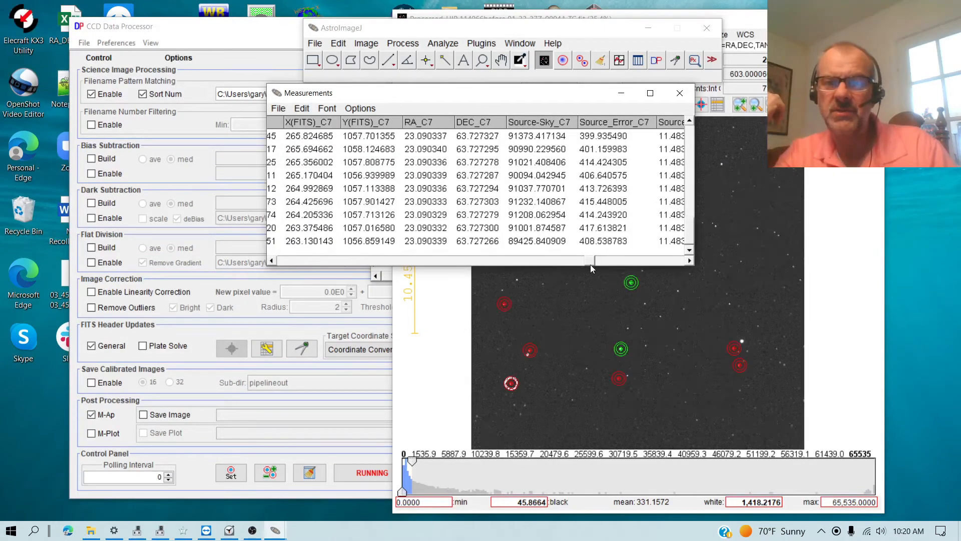
drag(591, 267, 279, 281)
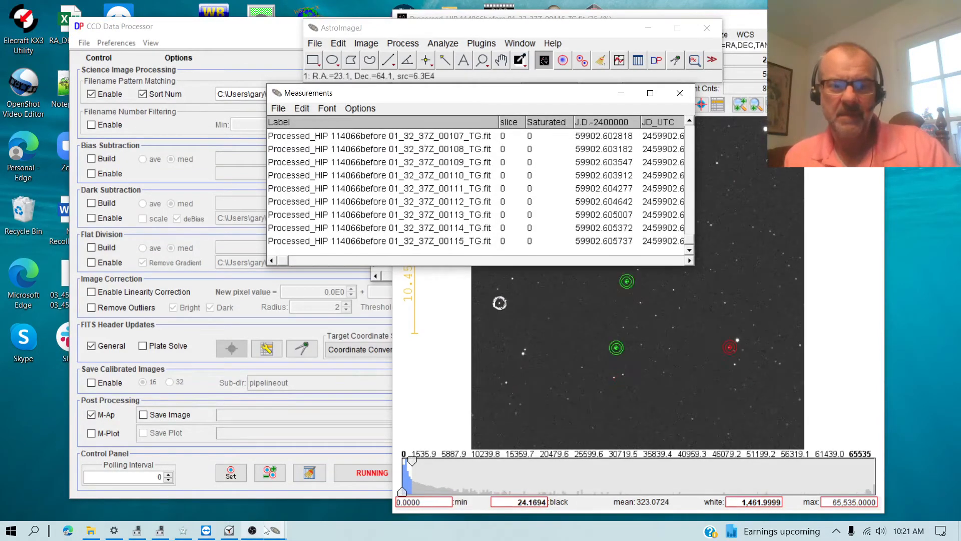
Open the saved measurement table Measurements_TG from the 2022-11-19 folder and look across its columns
mouse_move(275, 531)
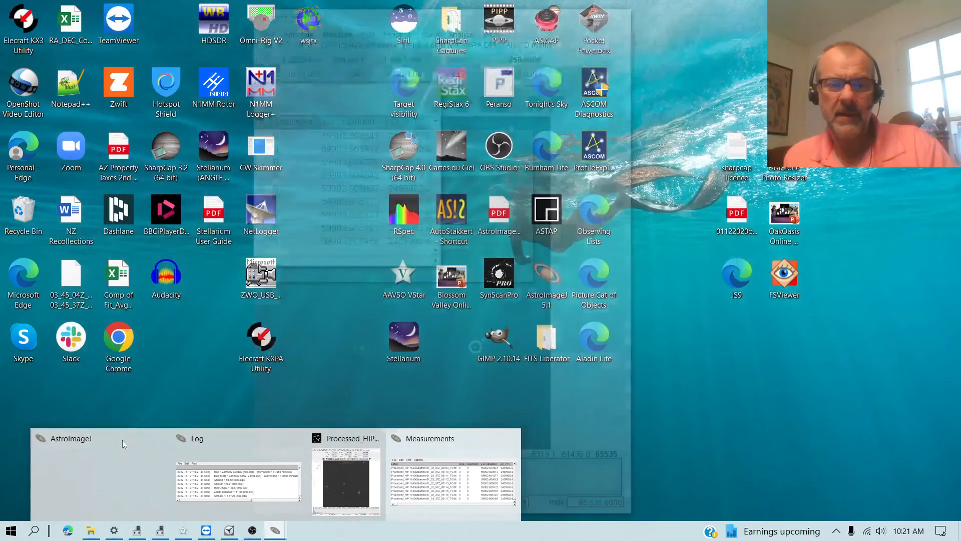
click(122, 439)
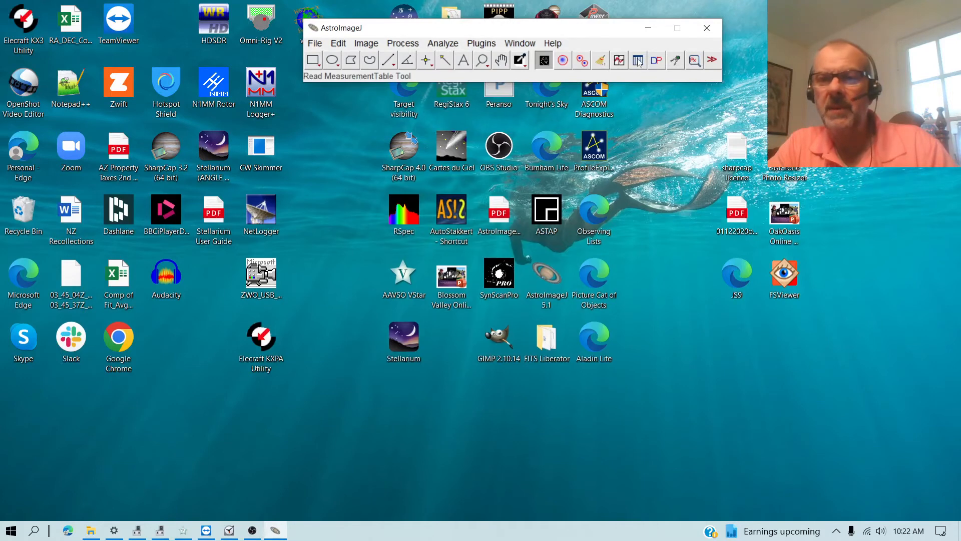
click(638, 60)
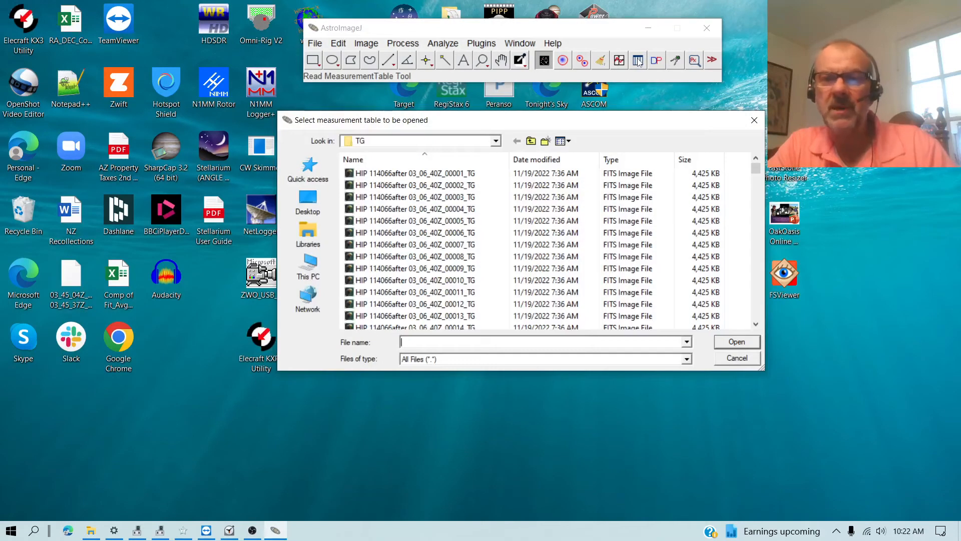
click(496, 141)
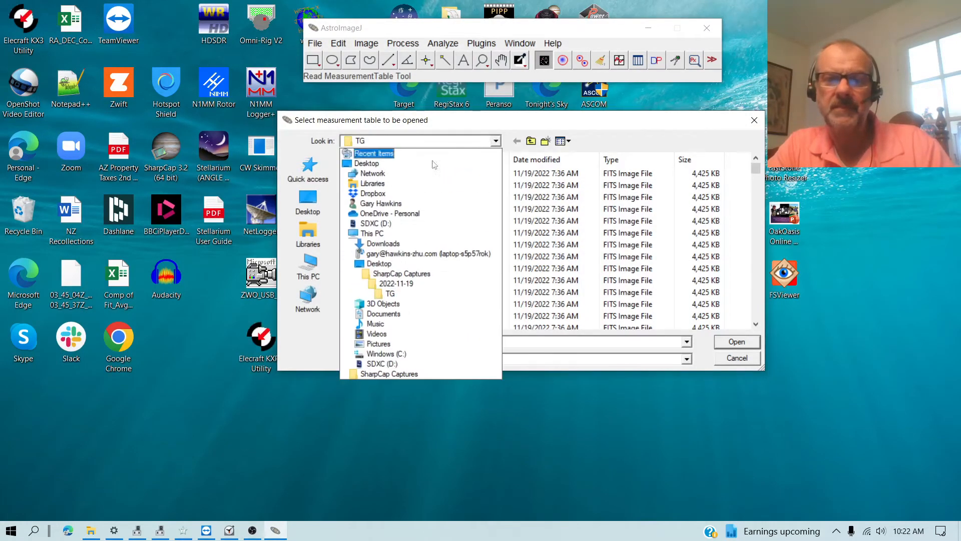
click(389, 267)
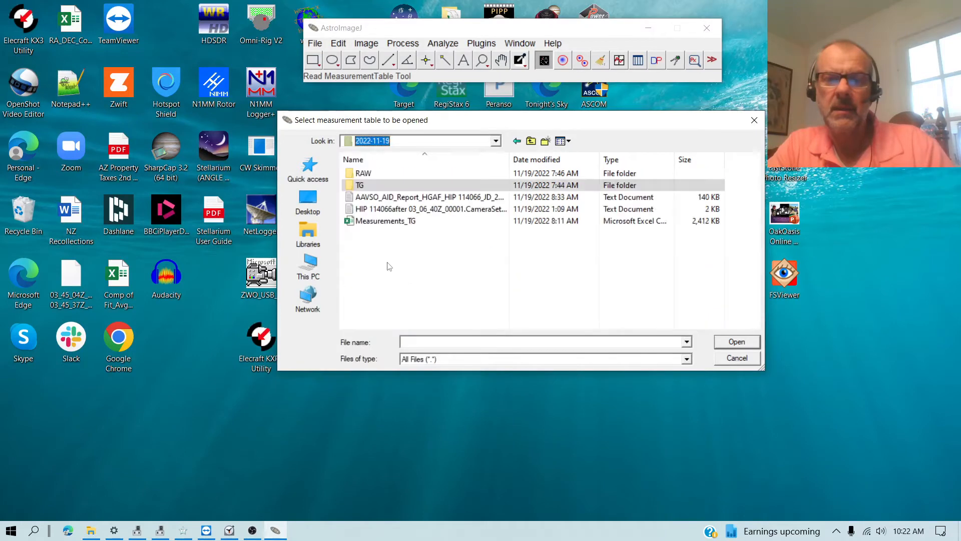
click(383, 222)
click(736, 342)
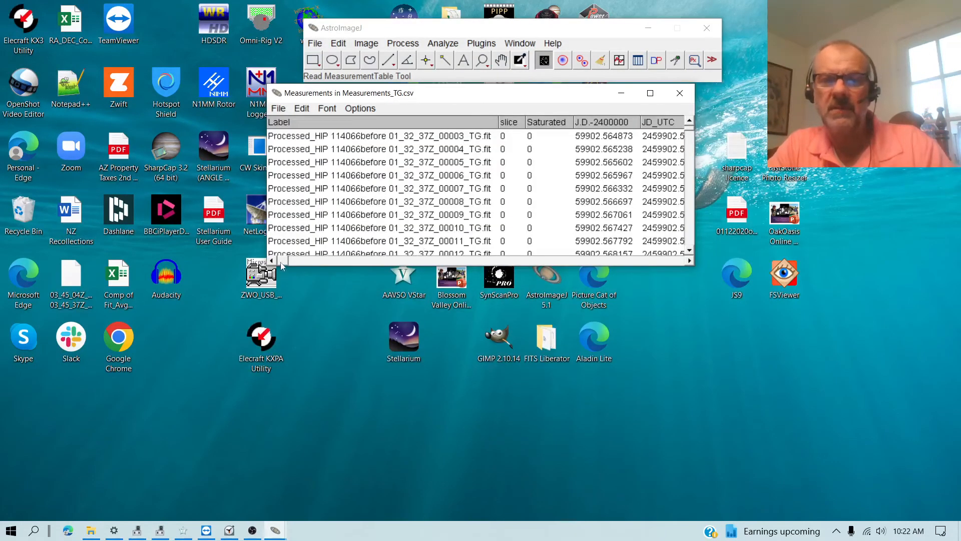
drag(281, 262, 607, 260)
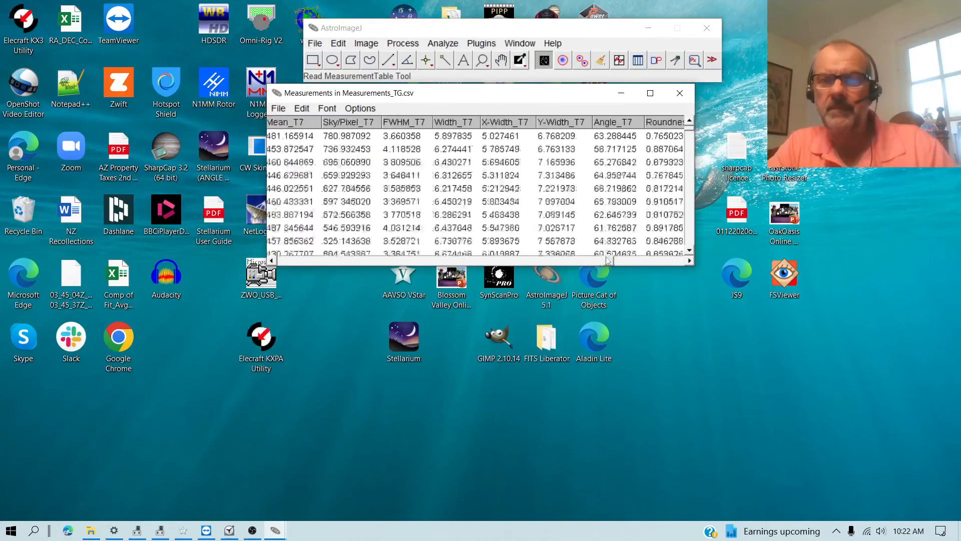
Enlarge the Measurements_TG table window and look from its last columns back to the Label column
drag(699, 181, 896, 188)
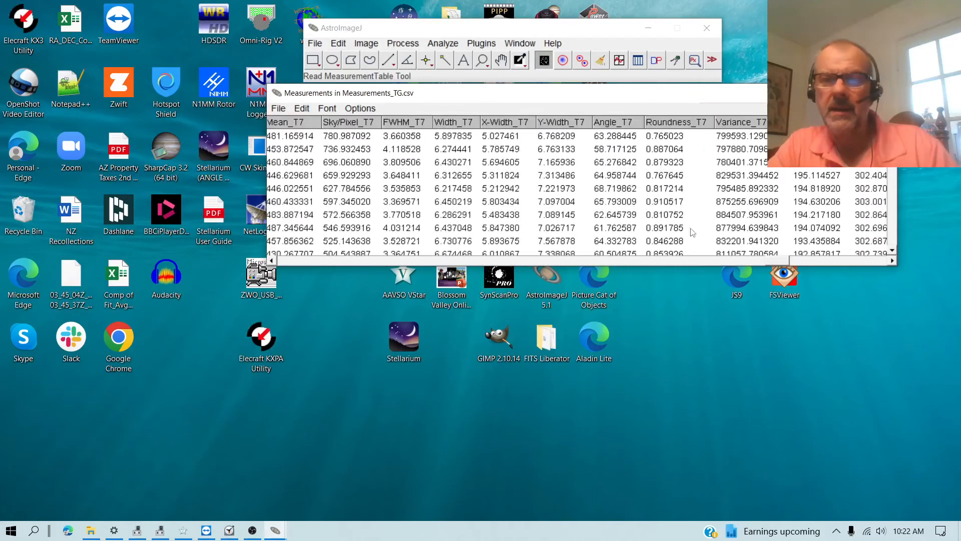
drag(784, 261, 293, 272)
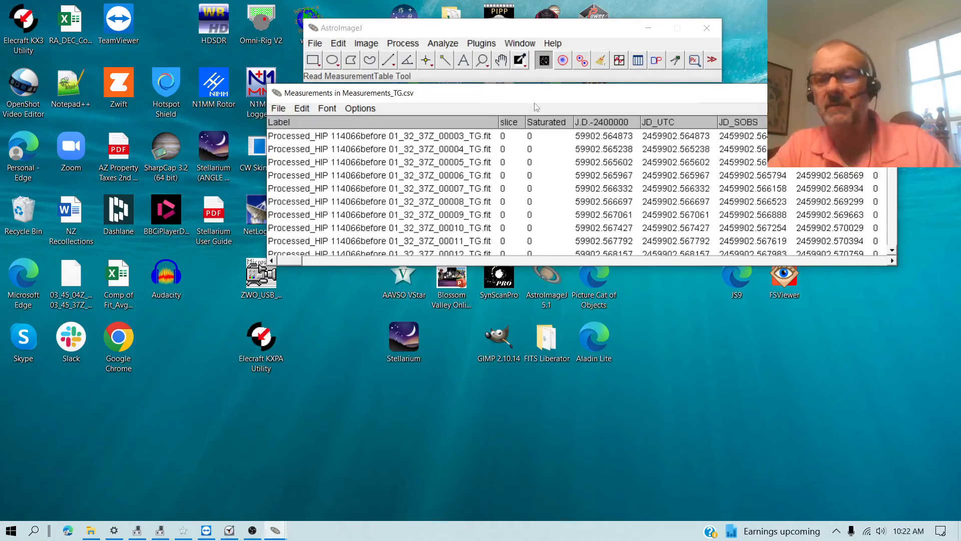
drag(444, 95, 490, 139)
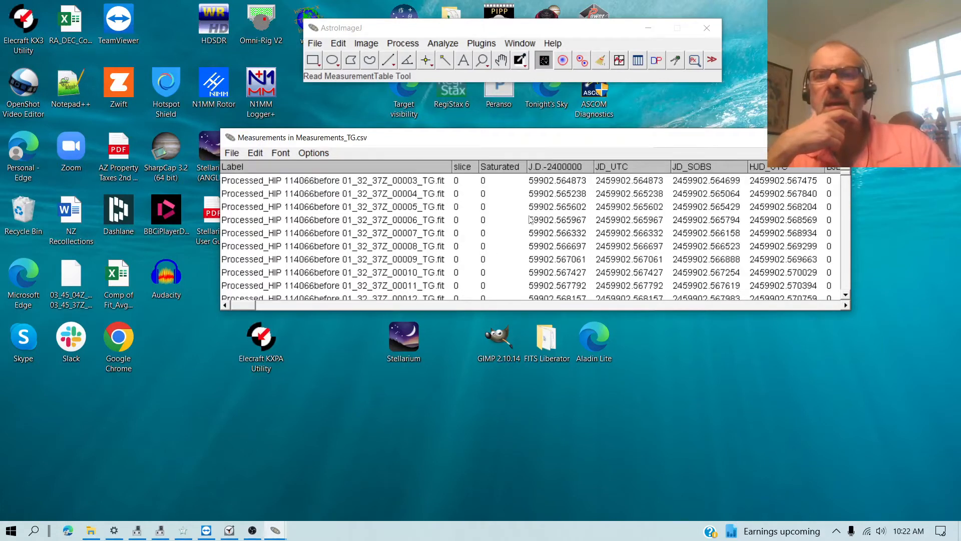
Start Multi-plot for the Measurements_TG table, view the rel_flux plot, and bring the Y-data settings to the front
click(619, 60)
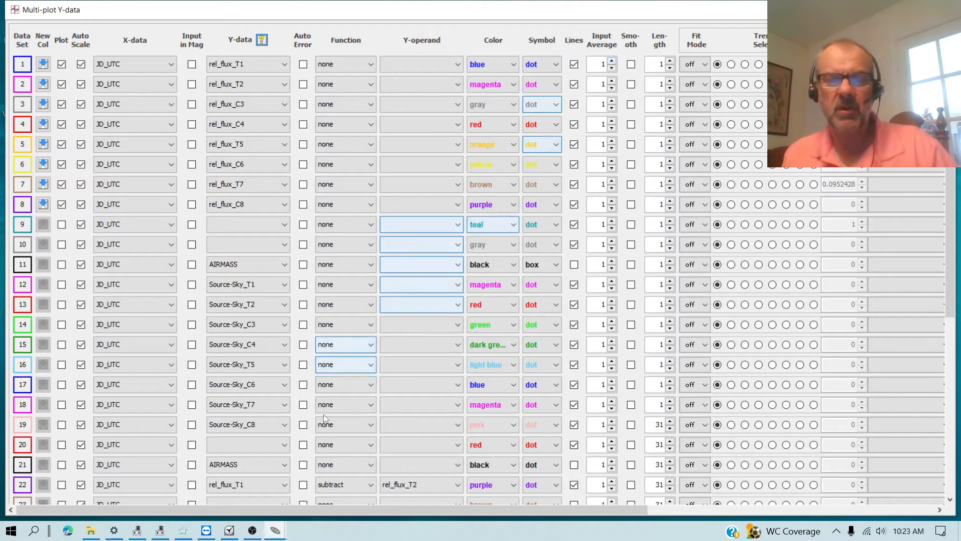
mouse_move(275, 534)
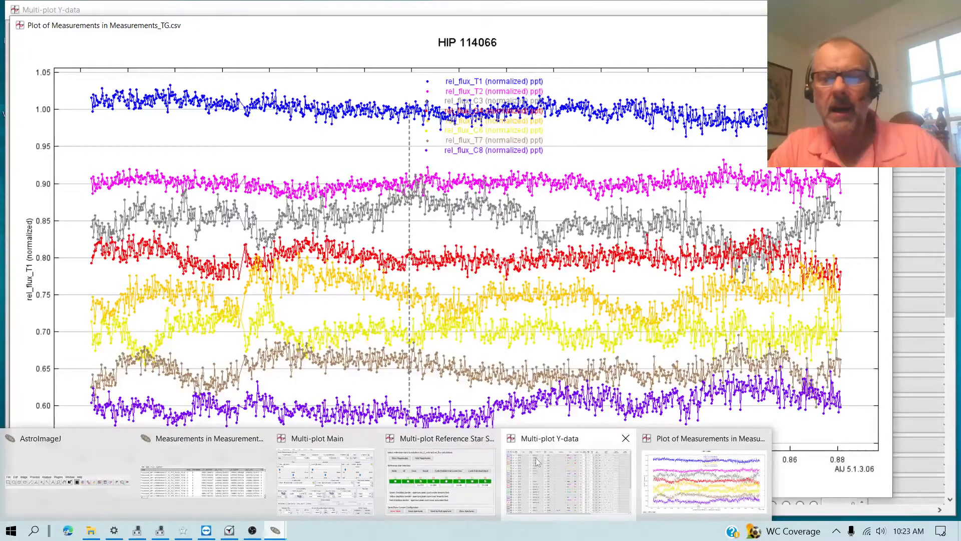
click(544, 440)
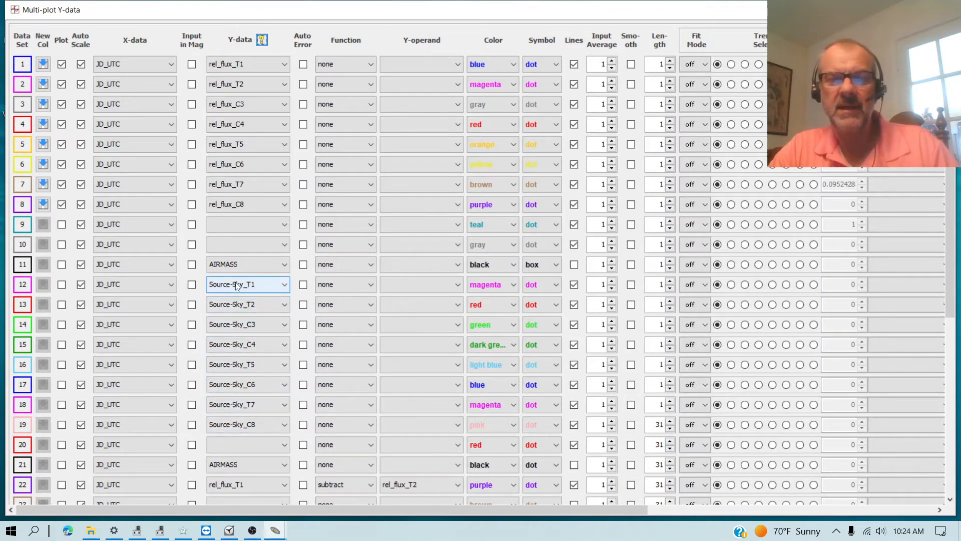
Turn off plotting of the eight rel_flux data sets, rel_flux_T1 through rel_flux_C8
scroll(238, 286, down, 1)
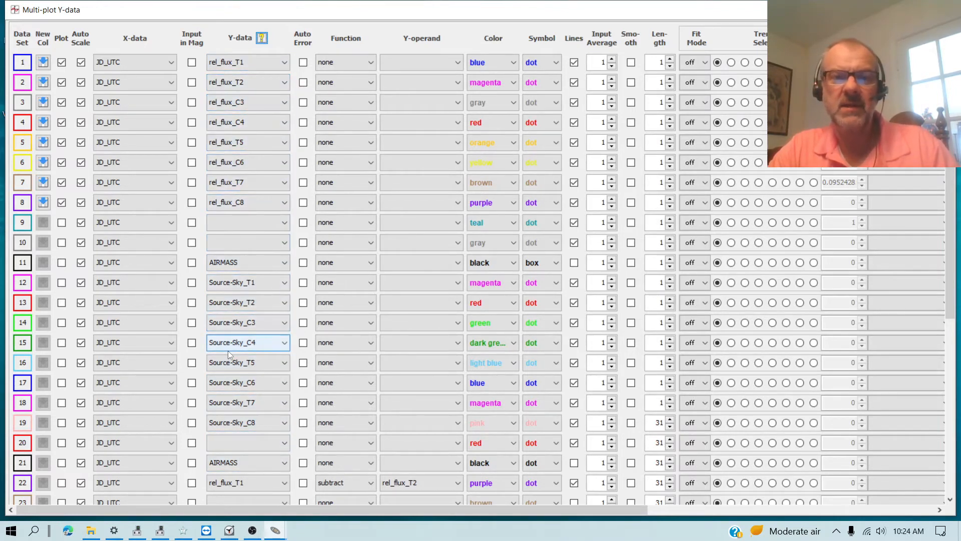
click(61, 63)
click(61, 82)
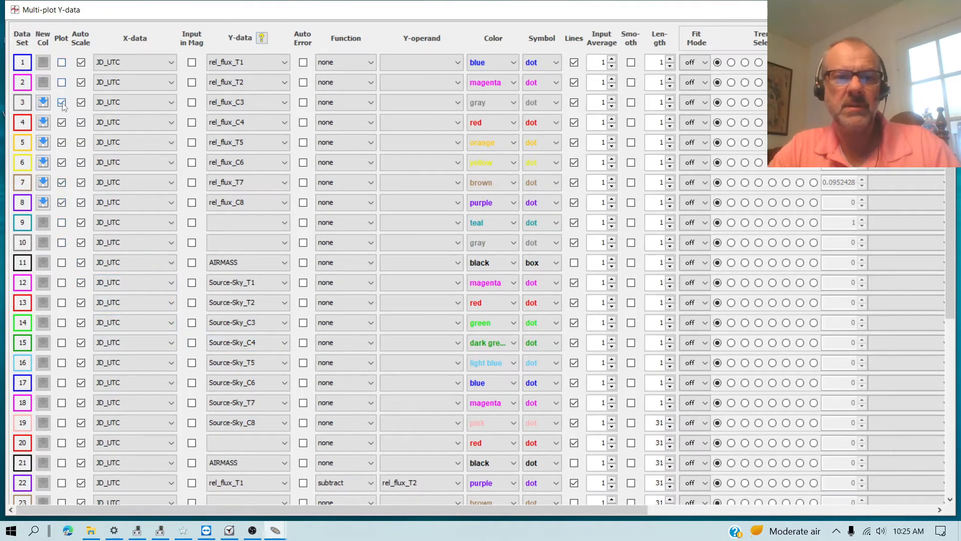
click(61, 103)
click(62, 124)
click(62, 144)
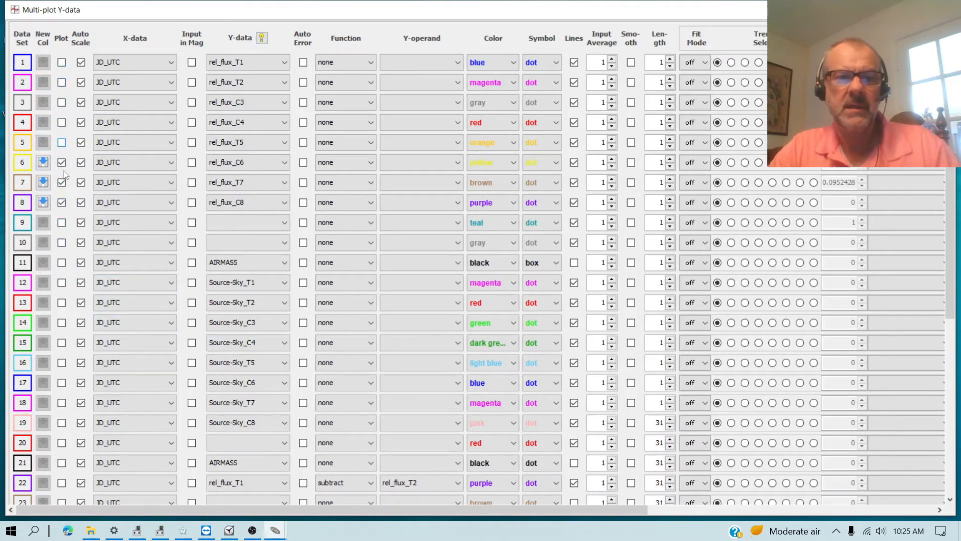
click(62, 163)
click(62, 184)
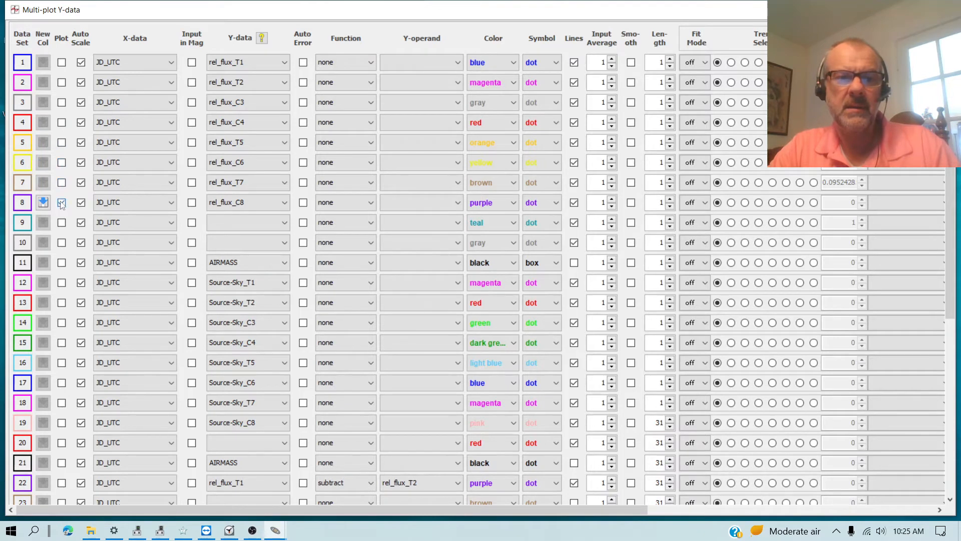
click(61, 203)
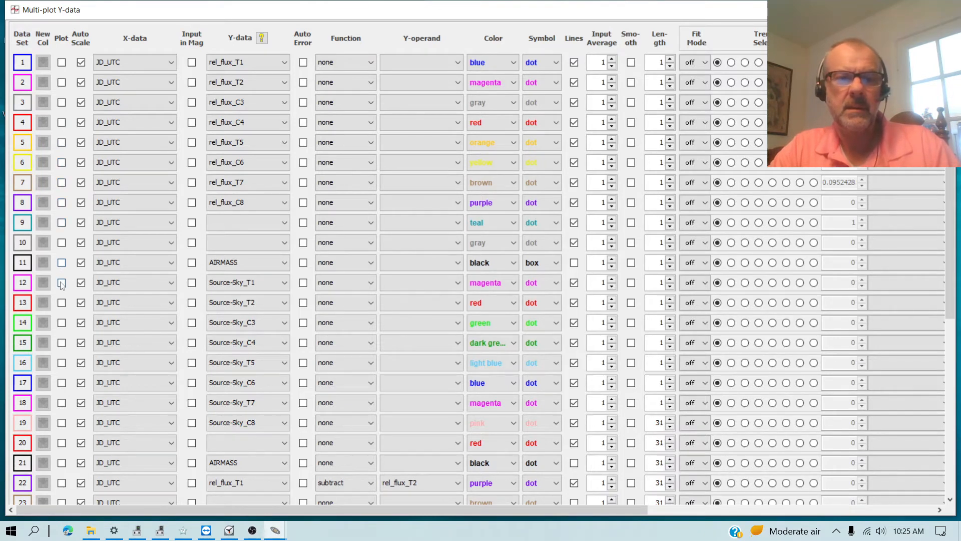
Plot the Source-Sky_T1 through Source-Sky_C8 data sets together with AIRMASS in data set 11, and view the plot
click(62, 283)
click(62, 303)
click(62, 323)
click(62, 344)
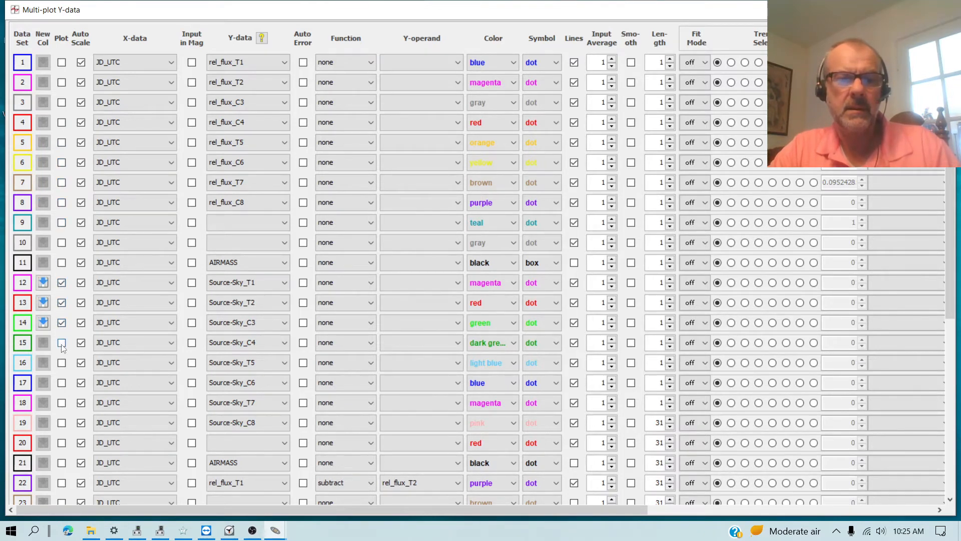
click(61, 363)
click(61, 384)
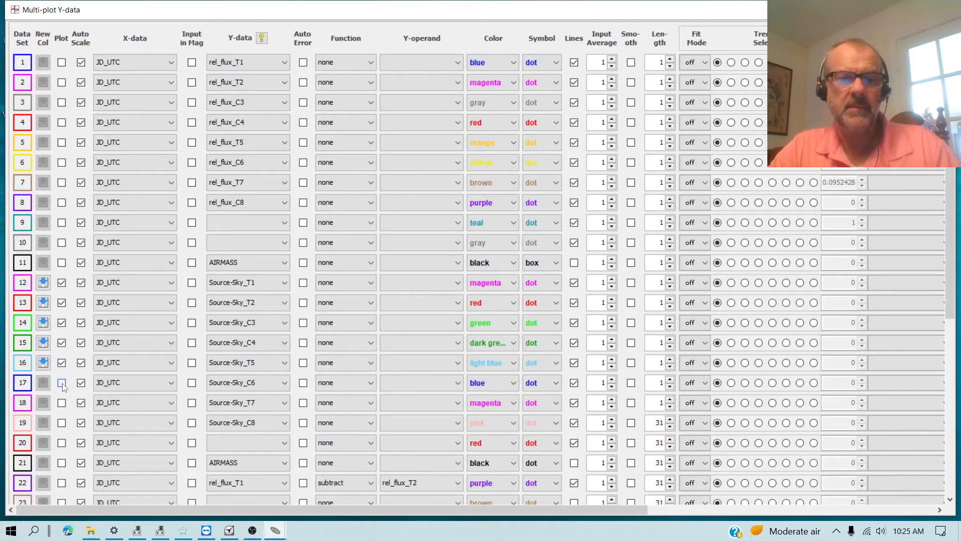
click(61, 403)
click(62, 423)
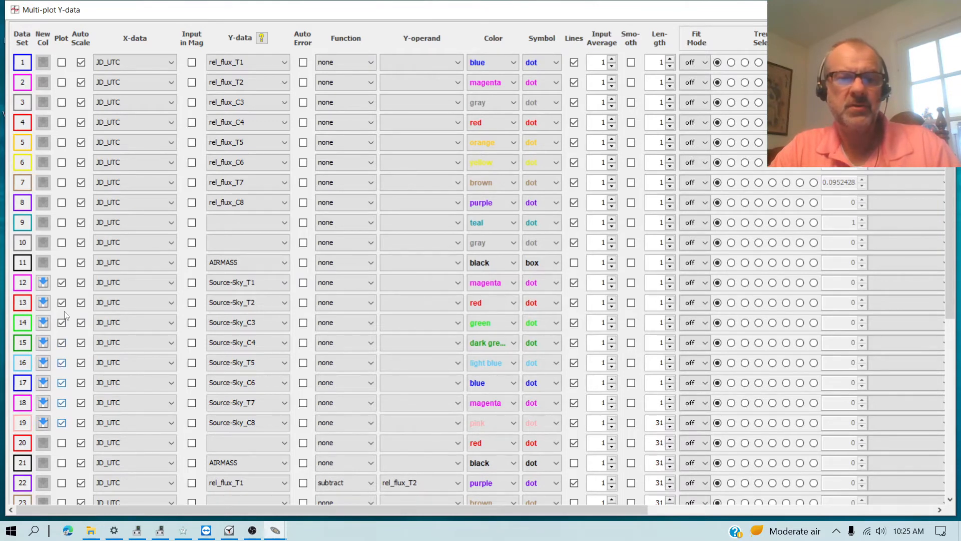
click(62, 263)
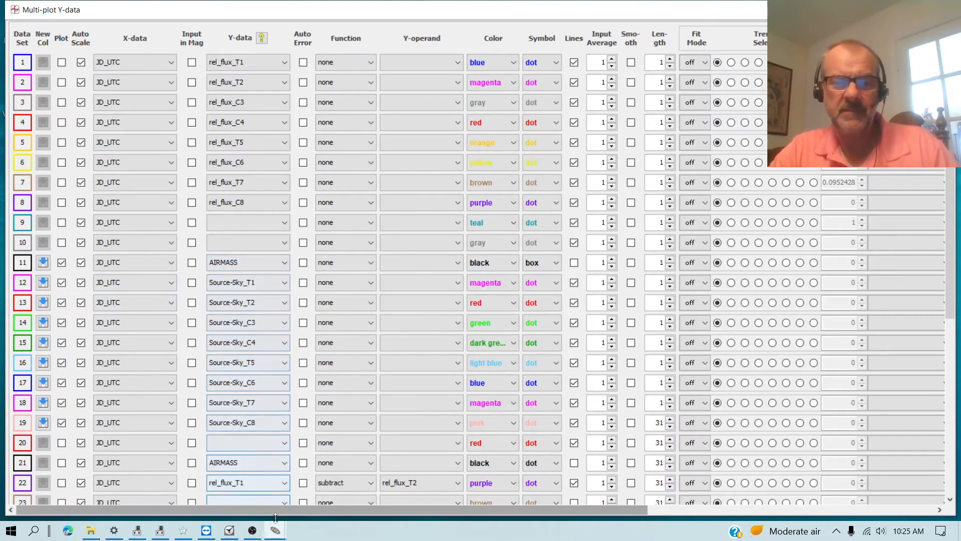
mouse_move(276, 529)
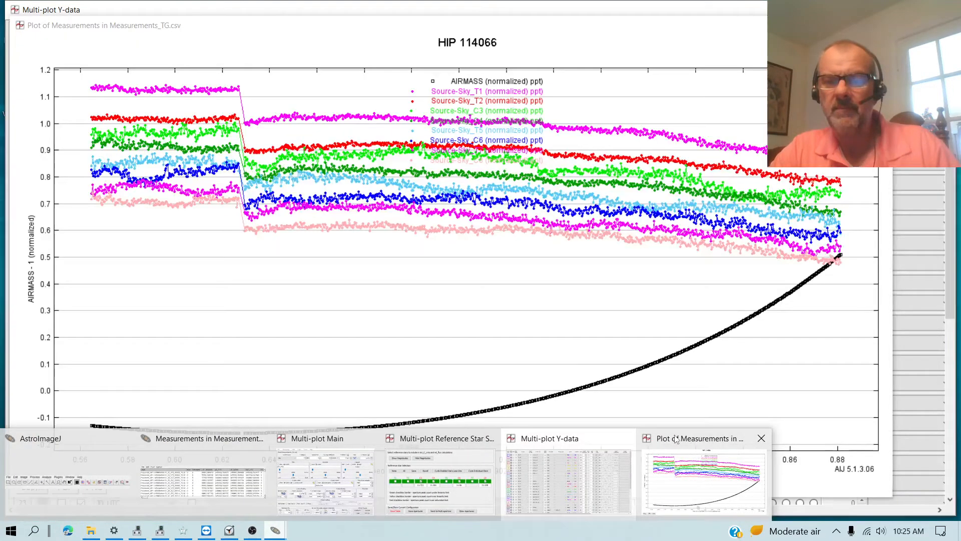
click(704, 481)
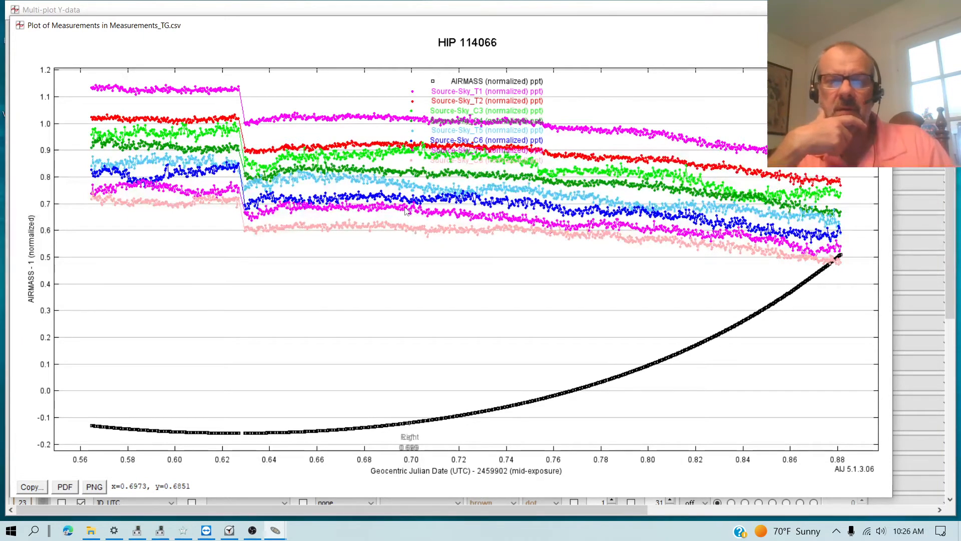
Return to the Y-data settings and turn plotting back on for rel_flux_T1 through rel_flux_C8
mouse_move(276, 532)
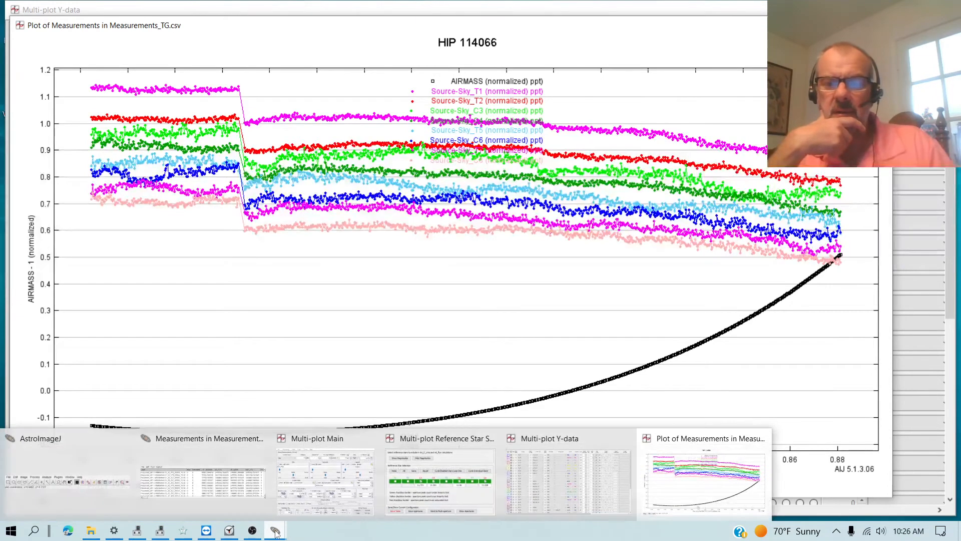
click(571, 441)
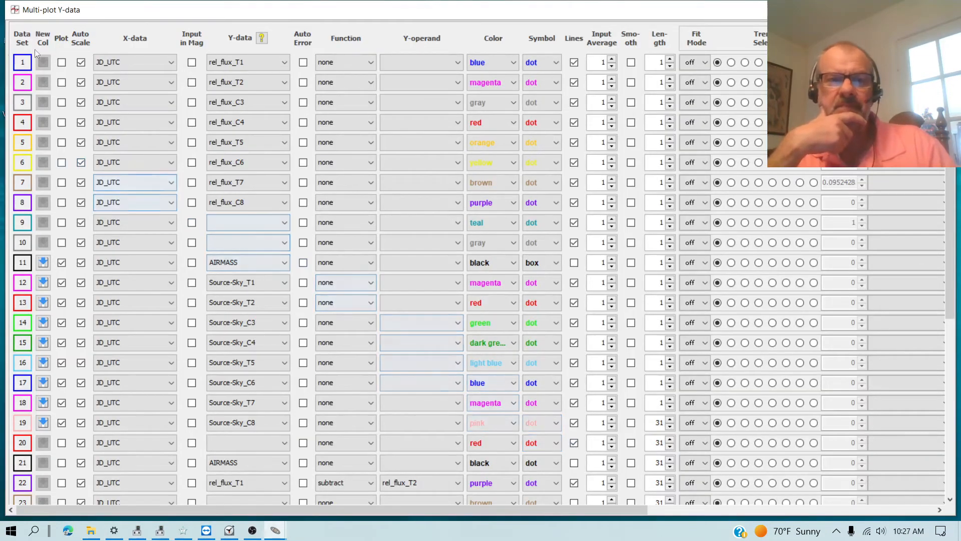
click(62, 64)
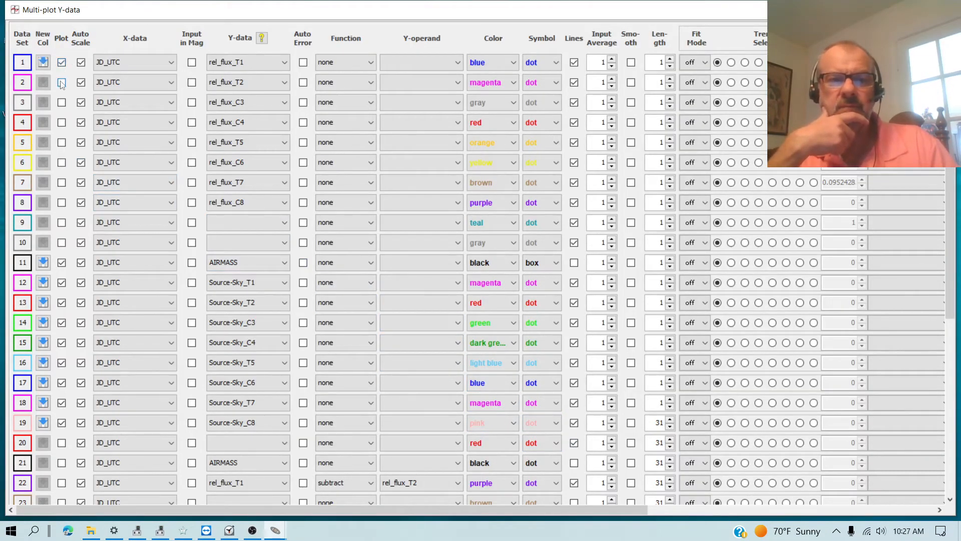
click(61, 83)
click(61, 103)
click(61, 122)
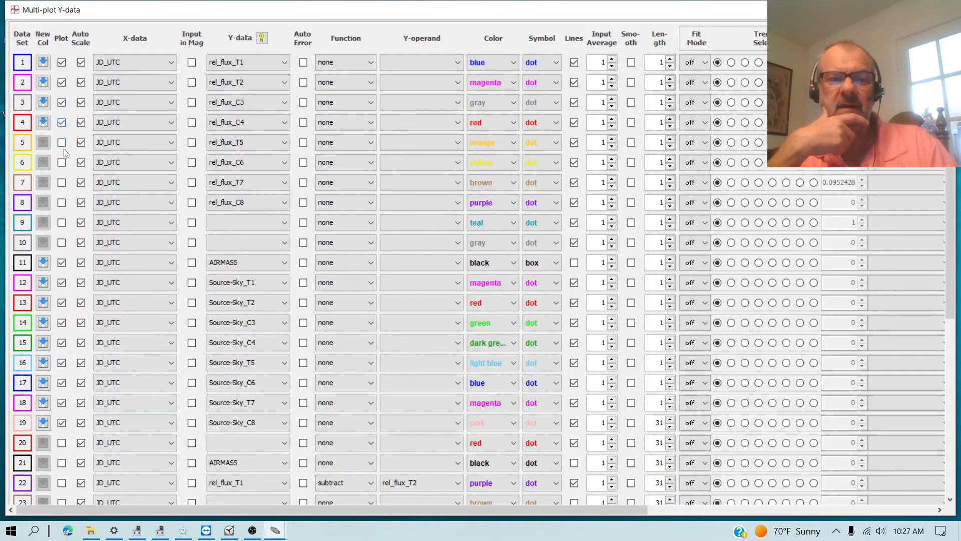
click(62, 143)
click(62, 163)
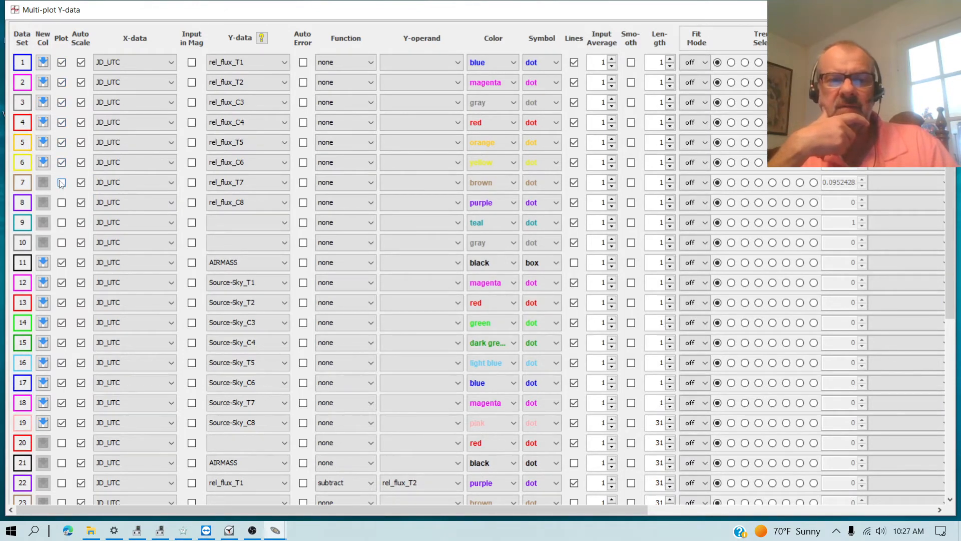
click(61, 183)
click(61, 203)
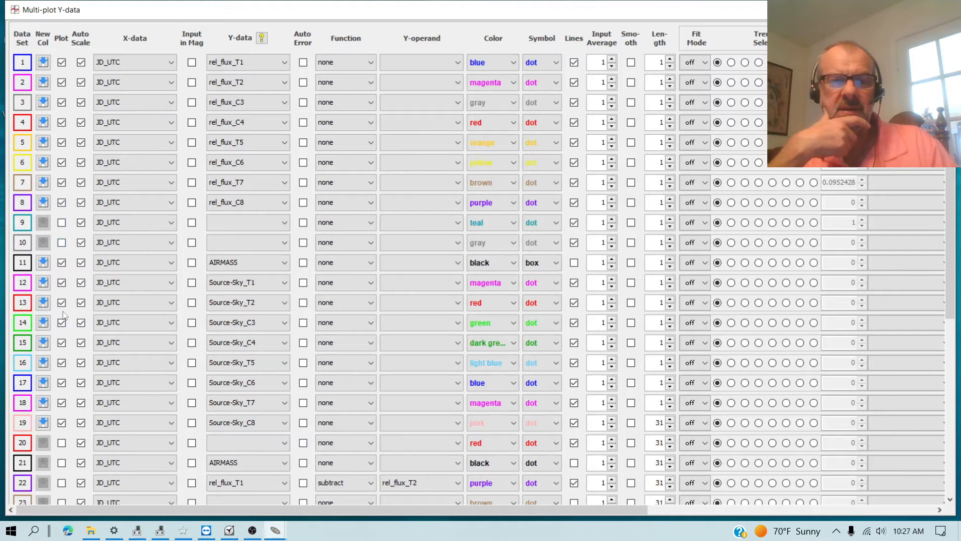
Turn off plotting of AIRMASS in data set 11 and all eight Source-Sky data sets, and view the rel_flux plot
click(61, 263)
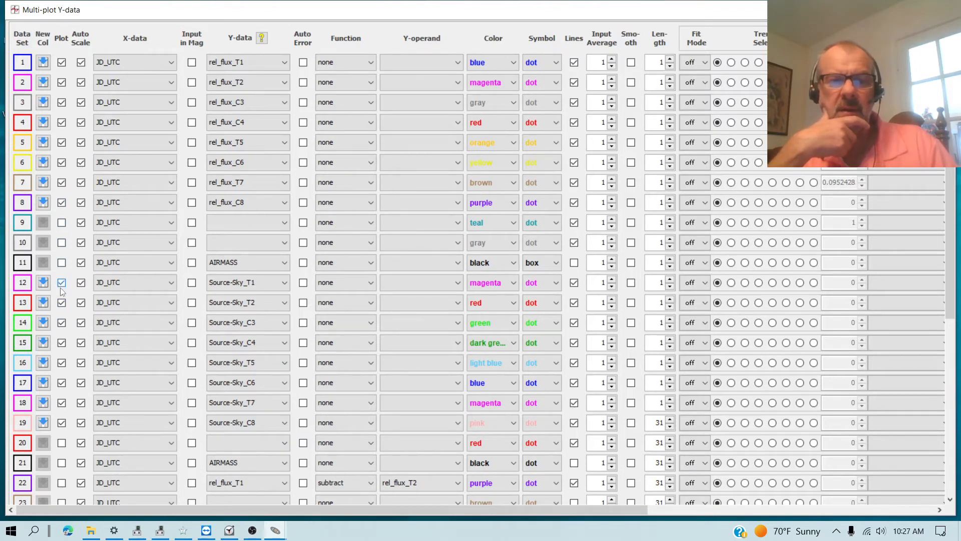
click(62, 284)
click(62, 303)
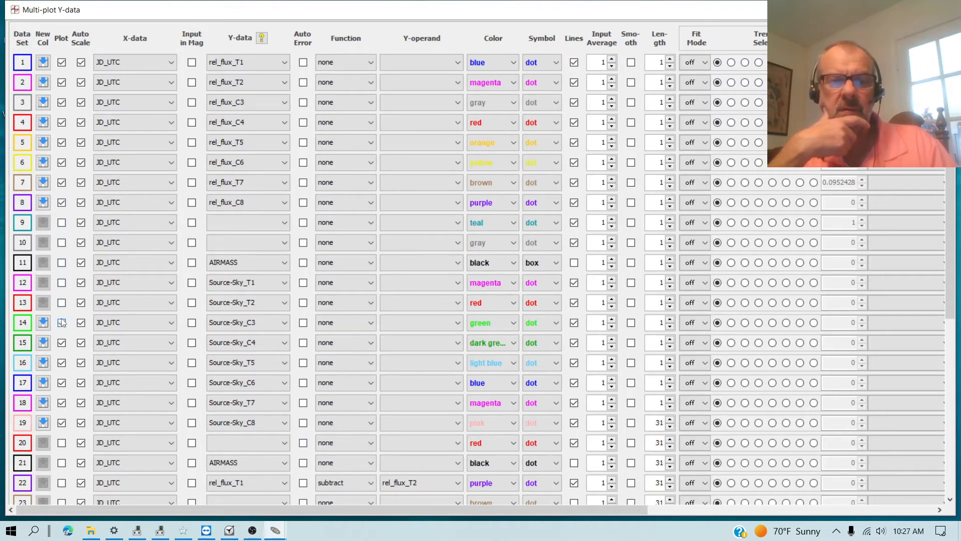
click(62, 323)
click(61, 343)
click(61, 363)
click(62, 383)
click(61, 403)
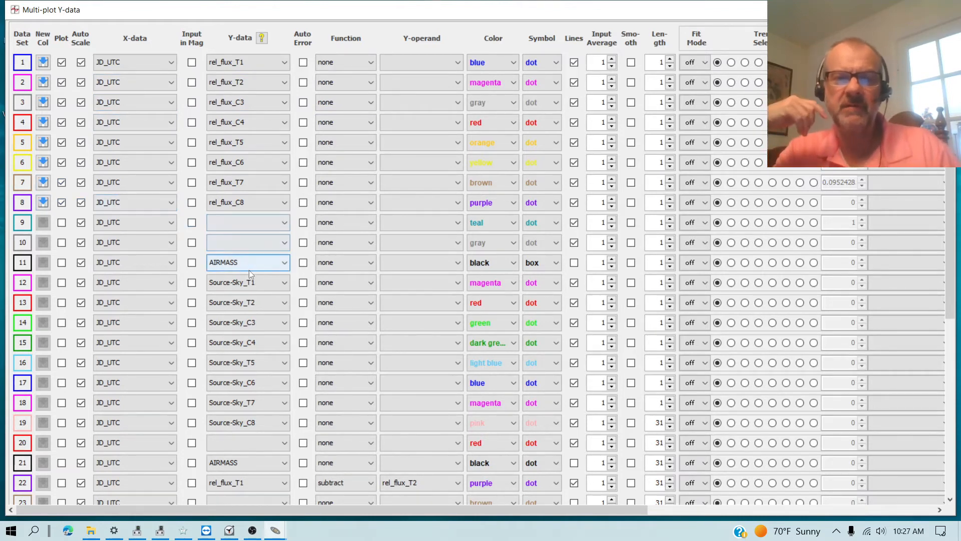
mouse_move(275, 531)
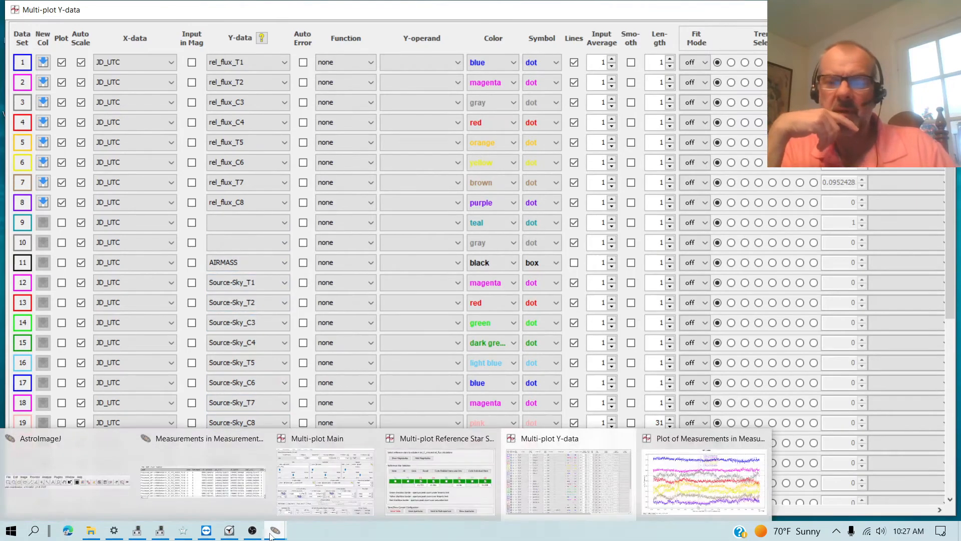
click(643, 475)
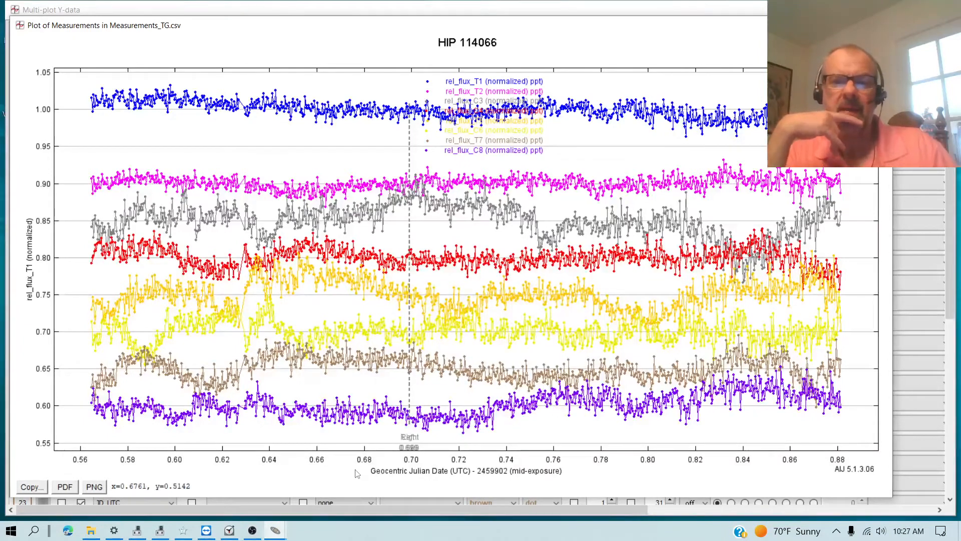
Place the reference star settings beside the plot and try adding T5 and T7 to the reference stars
mouse_move(275, 532)
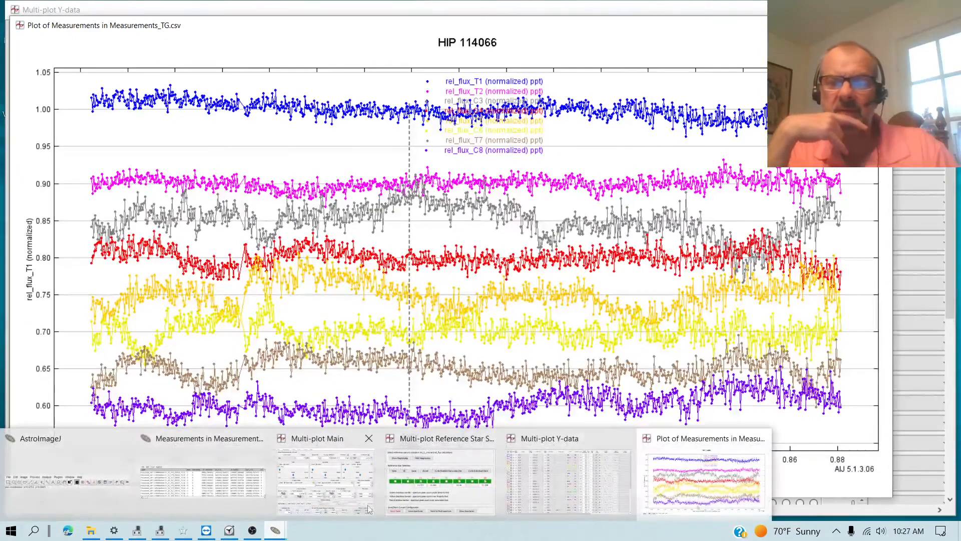
click(422, 437)
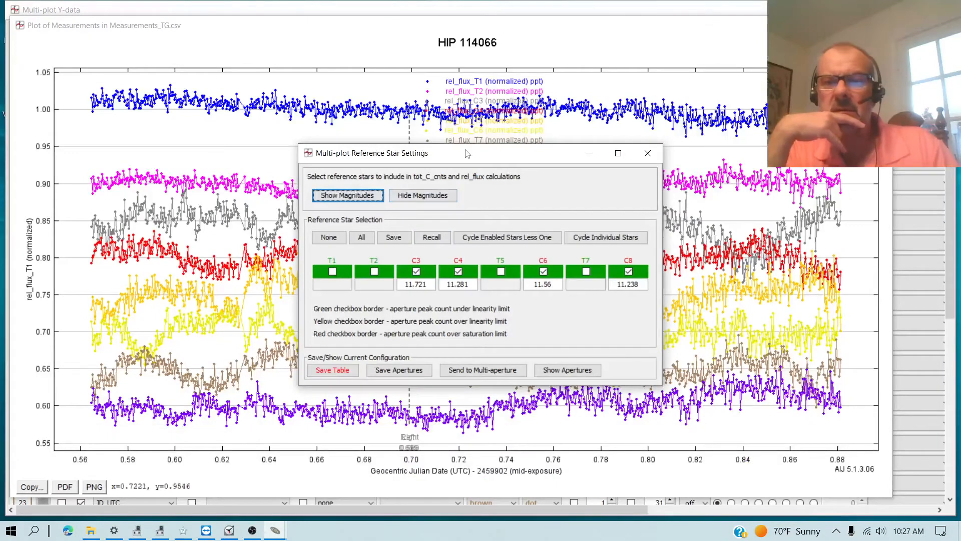
drag(468, 154, 667, 221)
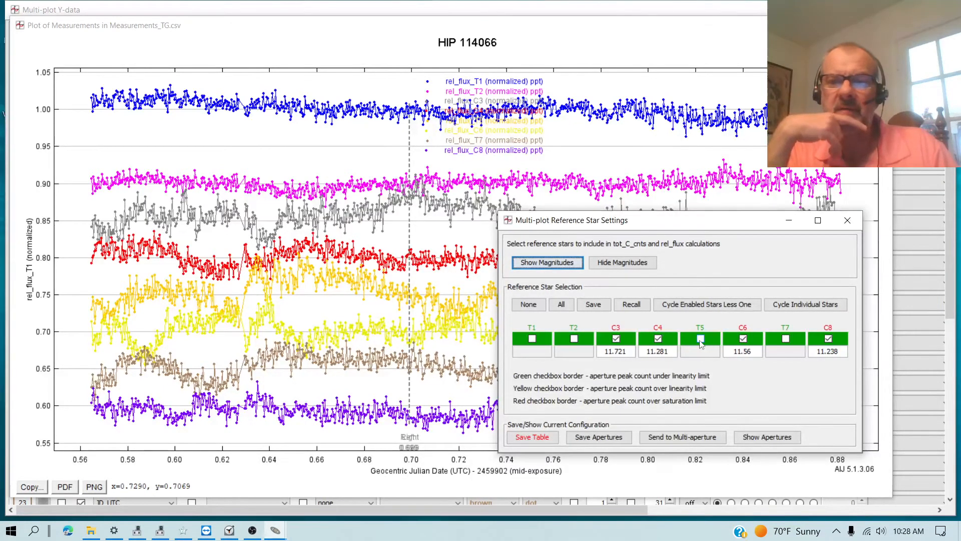
click(787, 339)
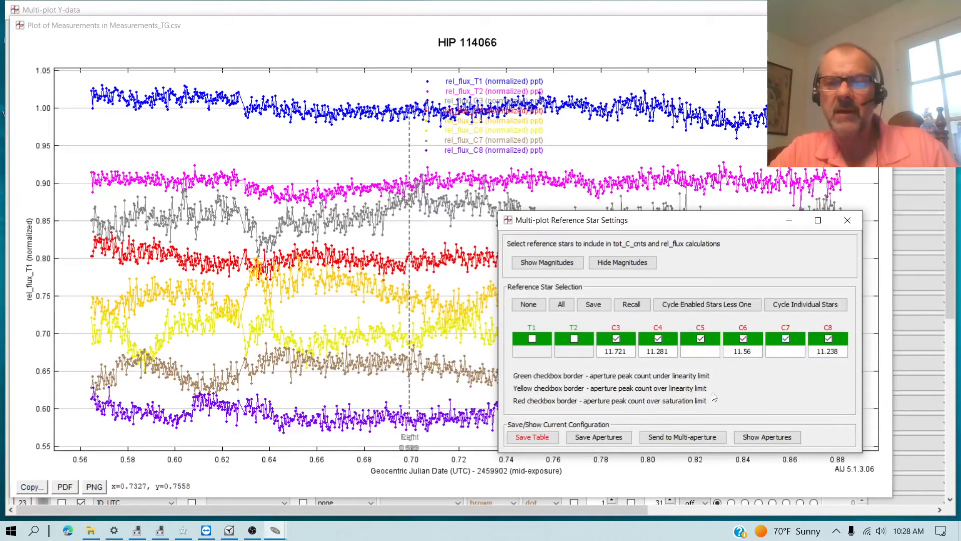
Remove the fifth and seventh stars from the reference stars again, and close the reference star settings and the plot
click(786, 339)
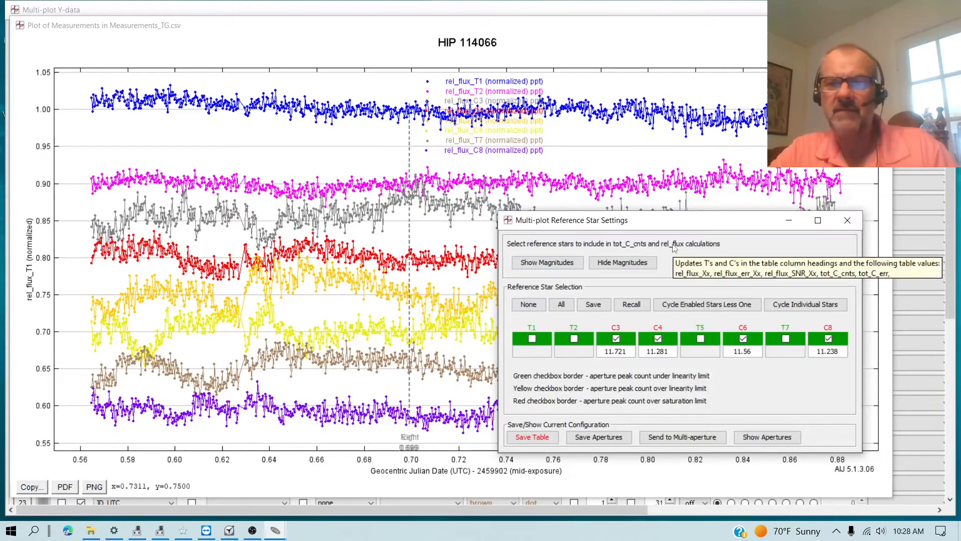
click(848, 221)
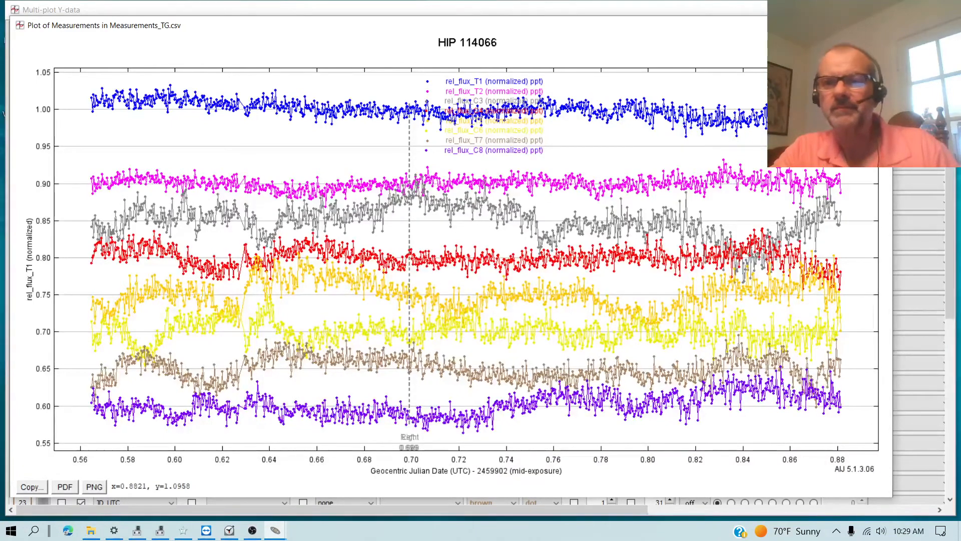
click(882, 25)
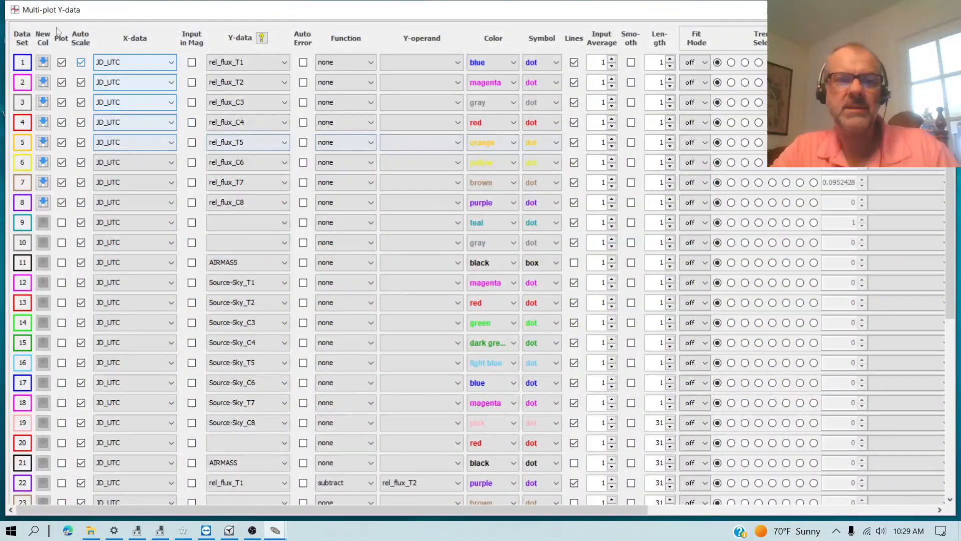
Close the Y-data settings and create an AAVSO Variable Star Report for HIP 114066 from Measurements_TG, keeping the prefilled report parameters
key(alt+F4)
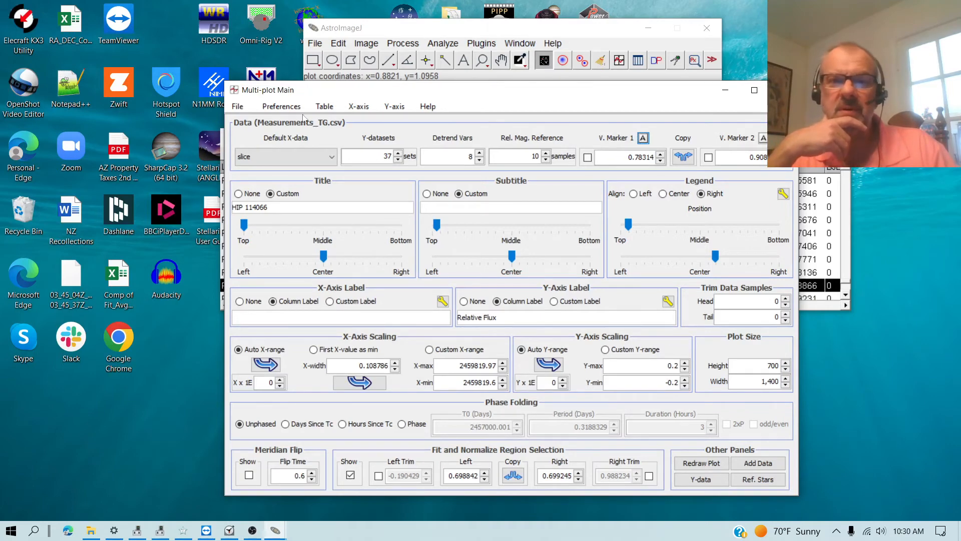
click(237, 106)
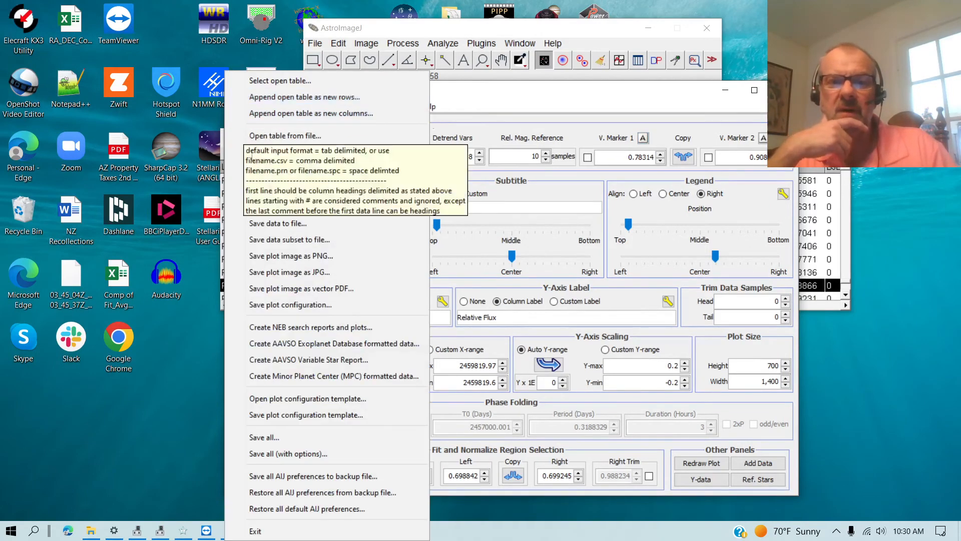
click(285, 360)
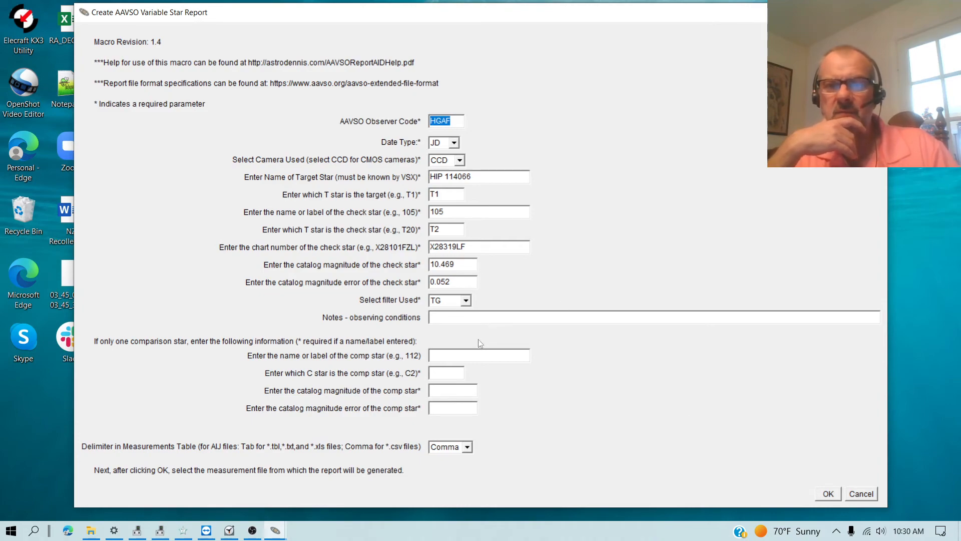
click(828, 494)
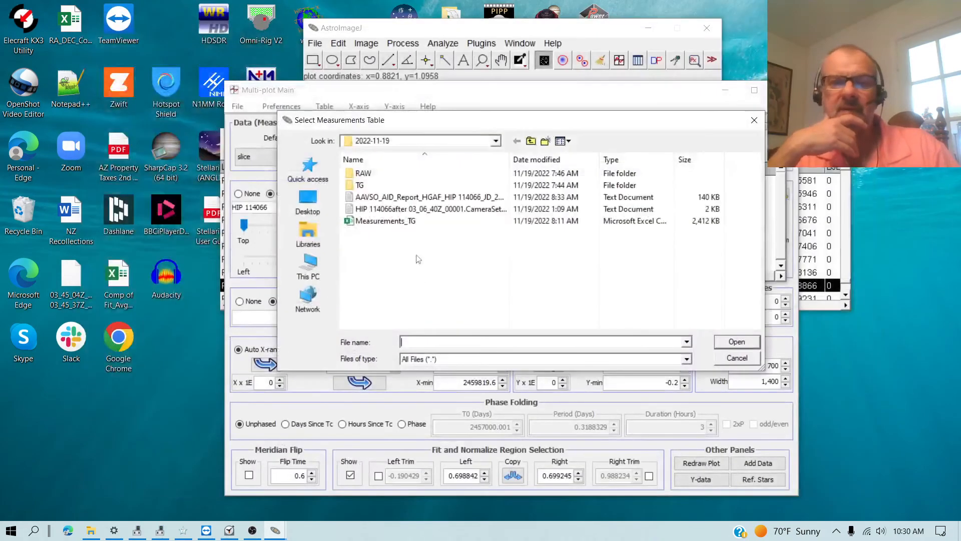
click(405, 222)
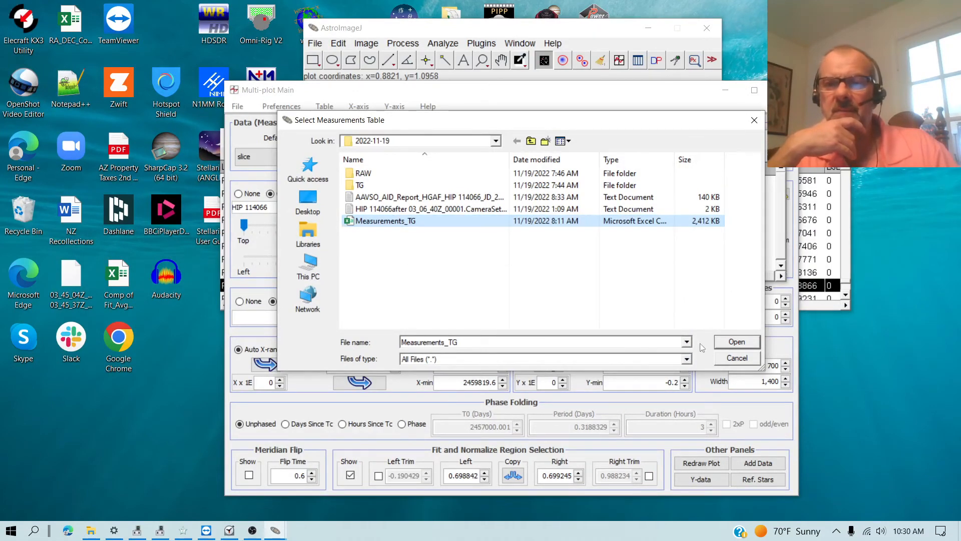
click(734, 341)
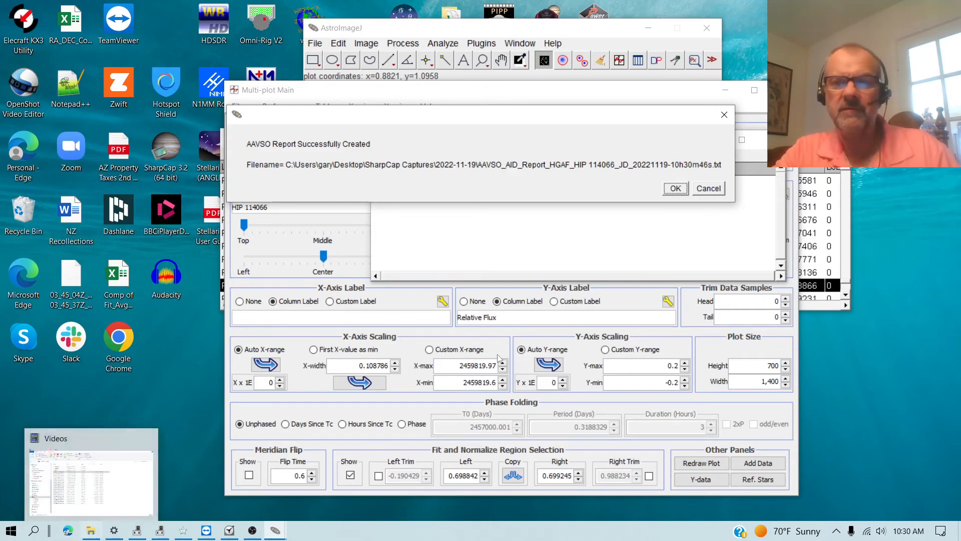
key(Return)
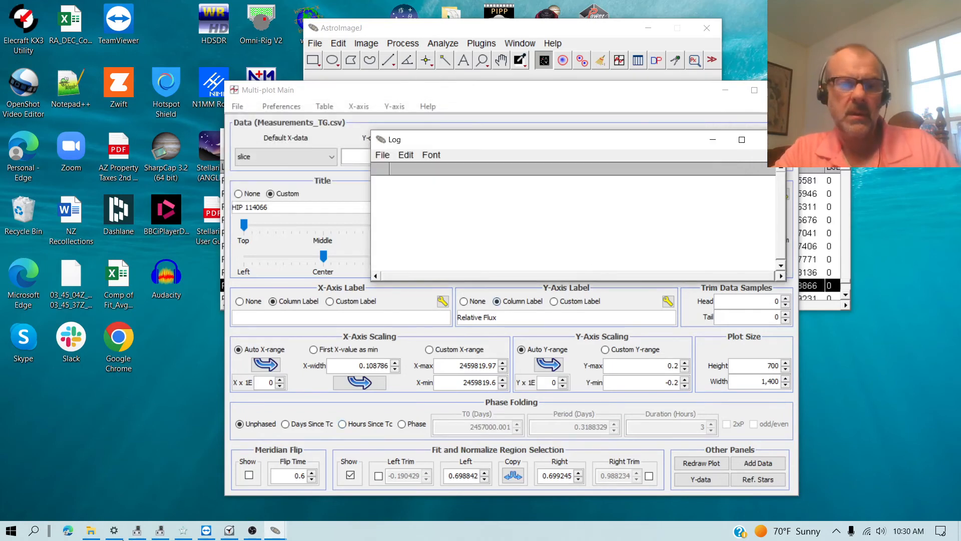
Switch to File Explorer and open the 2022-11-19 folder inside SharpCap Captures on the Desktop
click(91, 530)
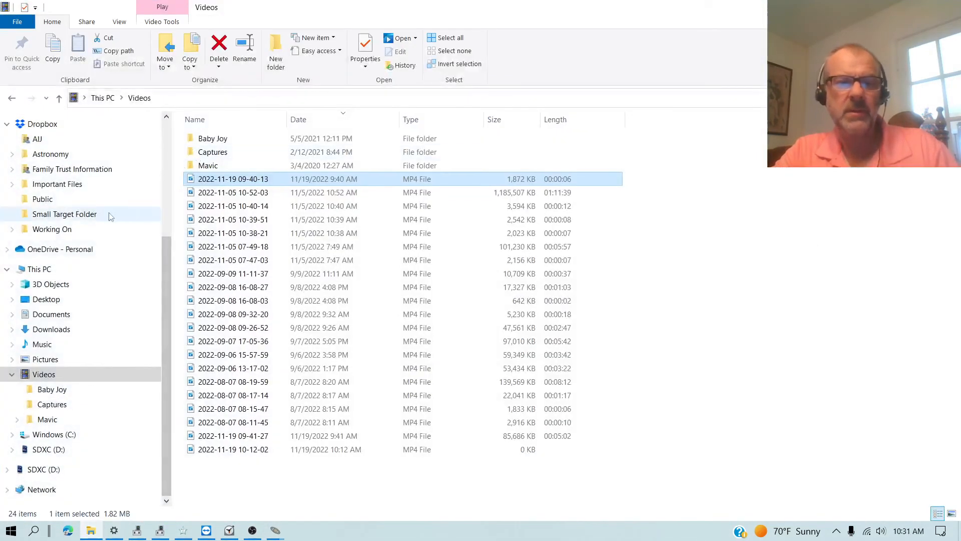
drag(163, 272, 167, 137)
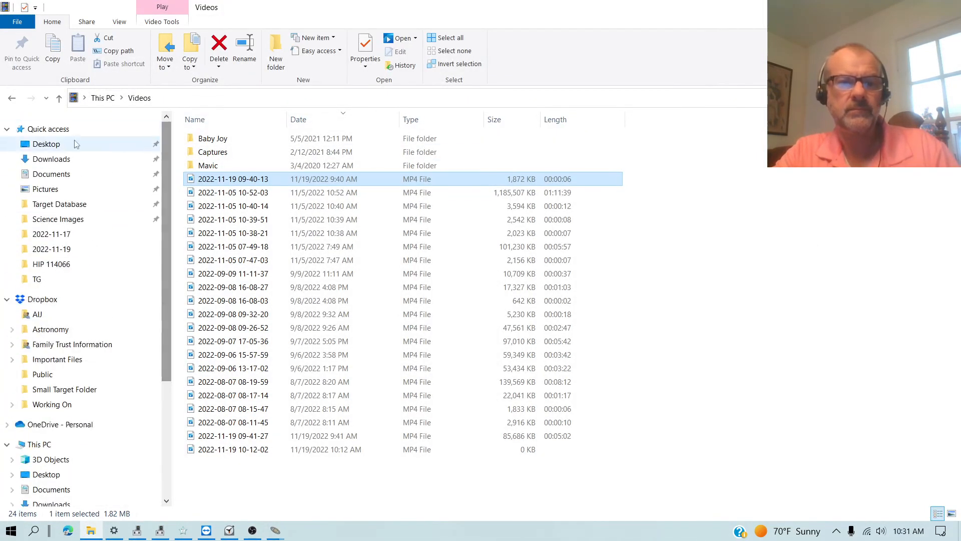
click(70, 144)
scroll(255, 432, down, 2)
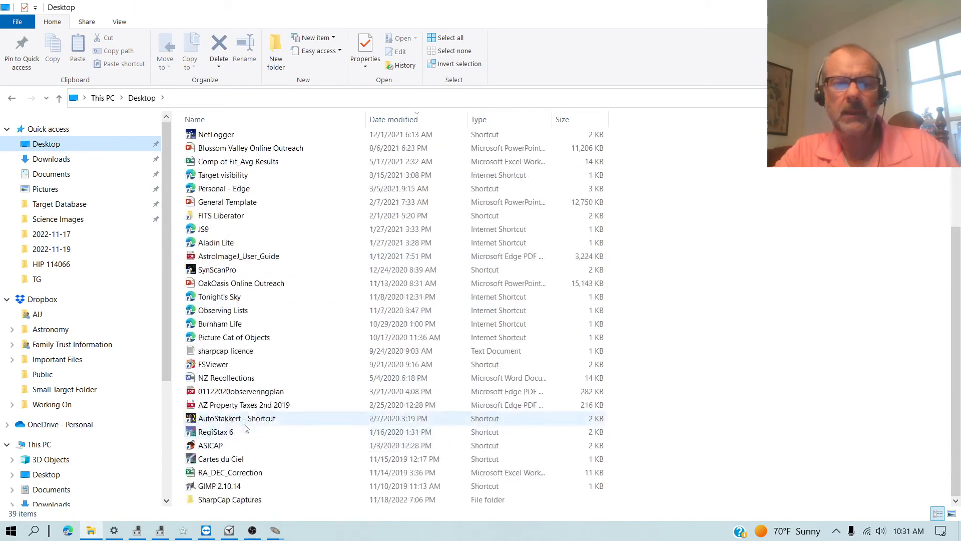
click(234, 500)
double_click(234, 500)
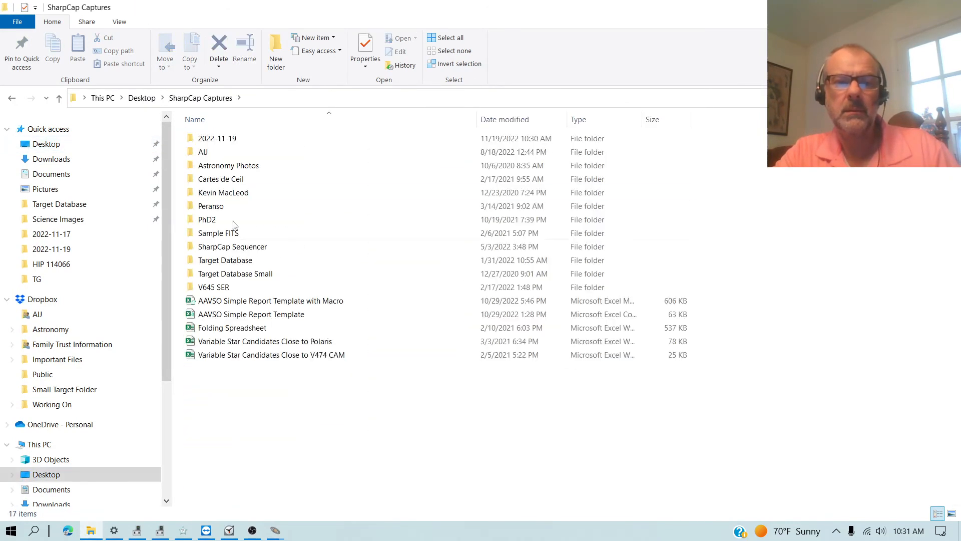
double_click(226, 142)
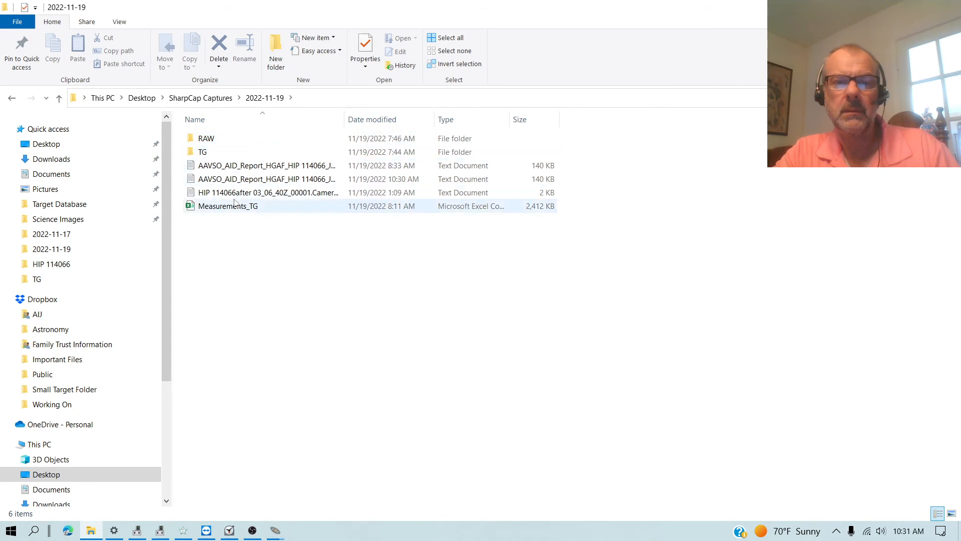
Open the 8:33 AM AAVSO report for HIP 114066 in a maximized window, examine its header and observation lines, and close it
double_click(235, 167)
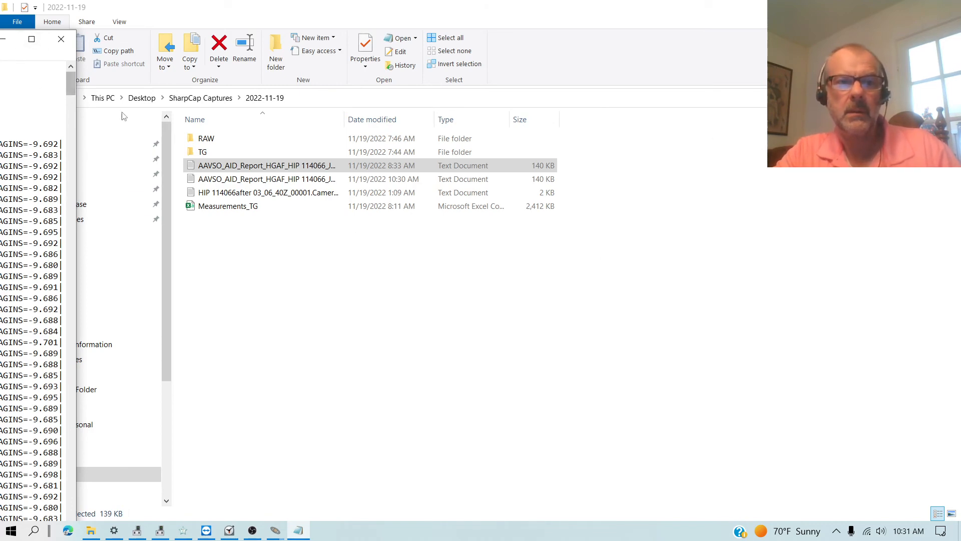
click(31, 40)
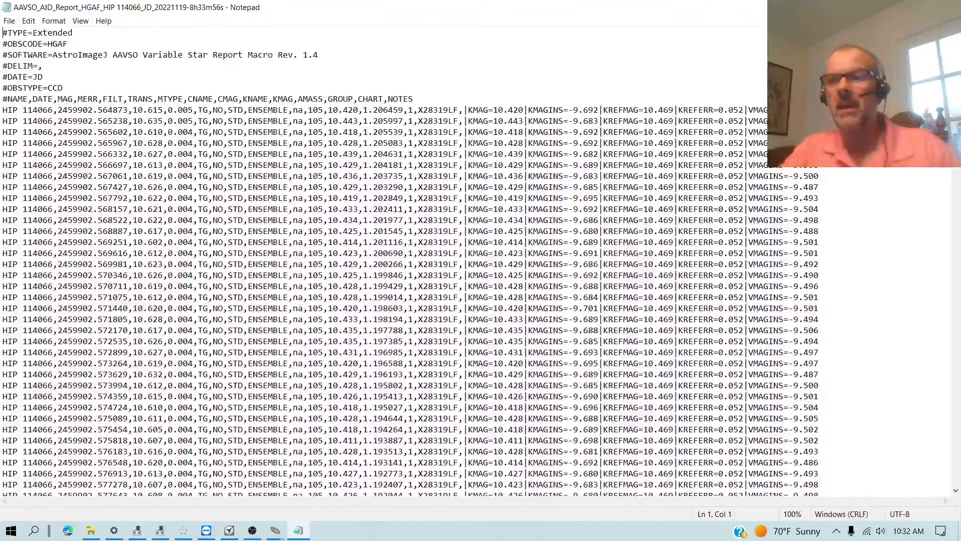
click(903, 7)
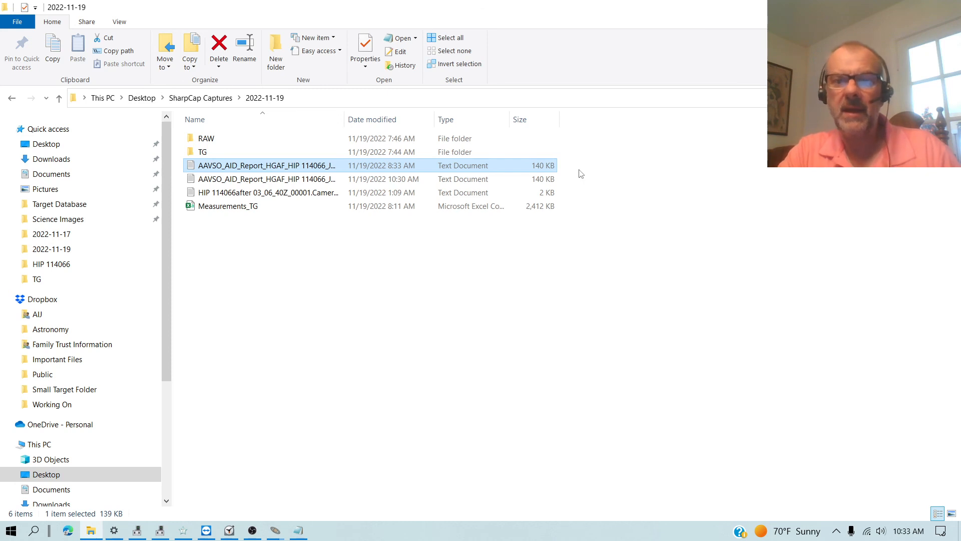
click(253, 531)
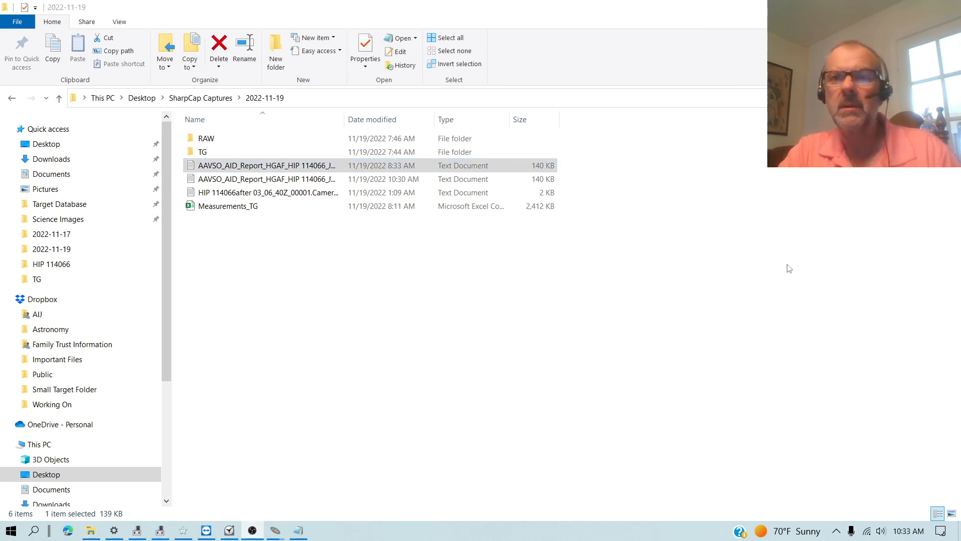